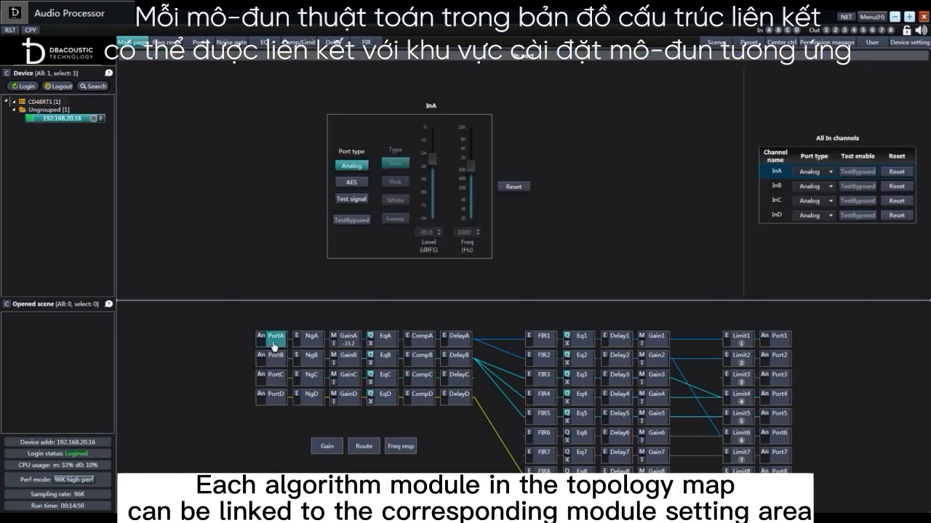
# View input A's noise gate, gain, EQ, compressor and delay settings from the topology map, adjusting the noise gate threshold
pyautogui.click(312, 342)
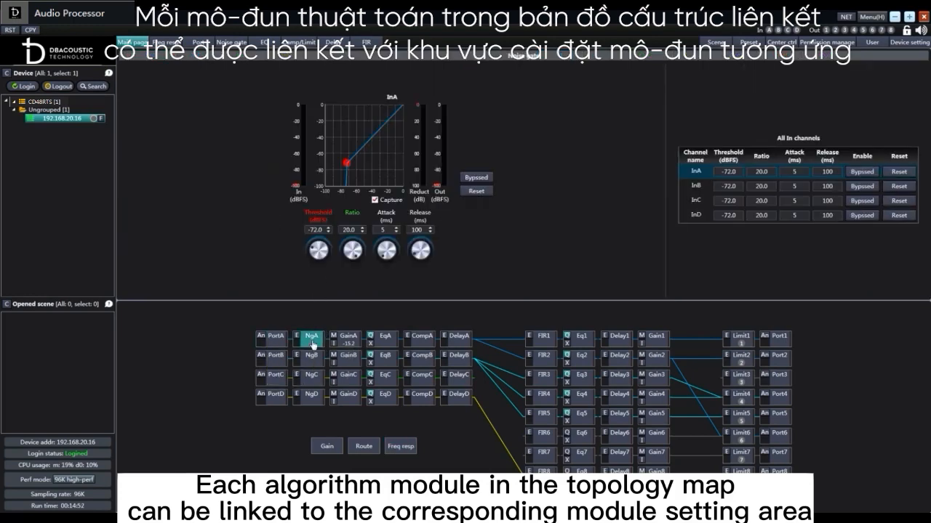
pyautogui.moveTo(316, 250); pyautogui.dragTo(331, 252)
pyautogui.click(350, 339)
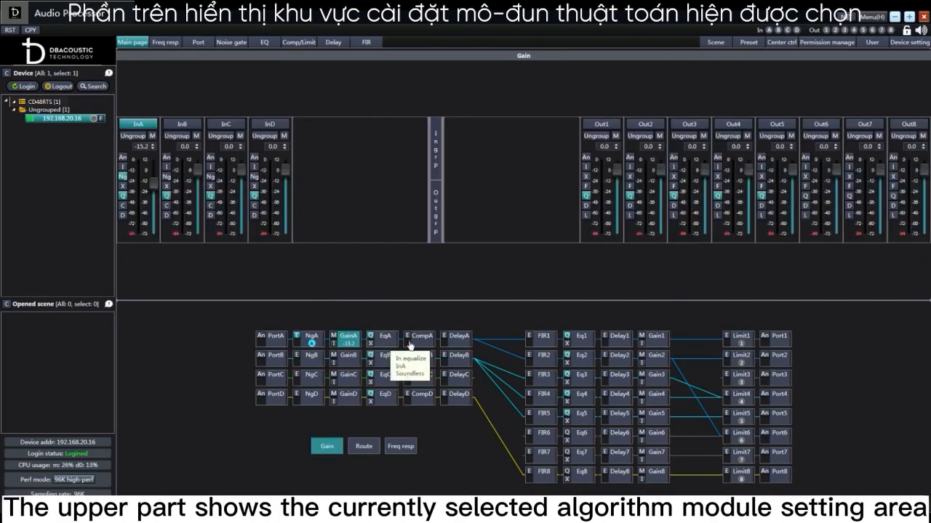
pyautogui.click(387, 339)
pyautogui.click(421, 336)
pyautogui.click(459, 338)
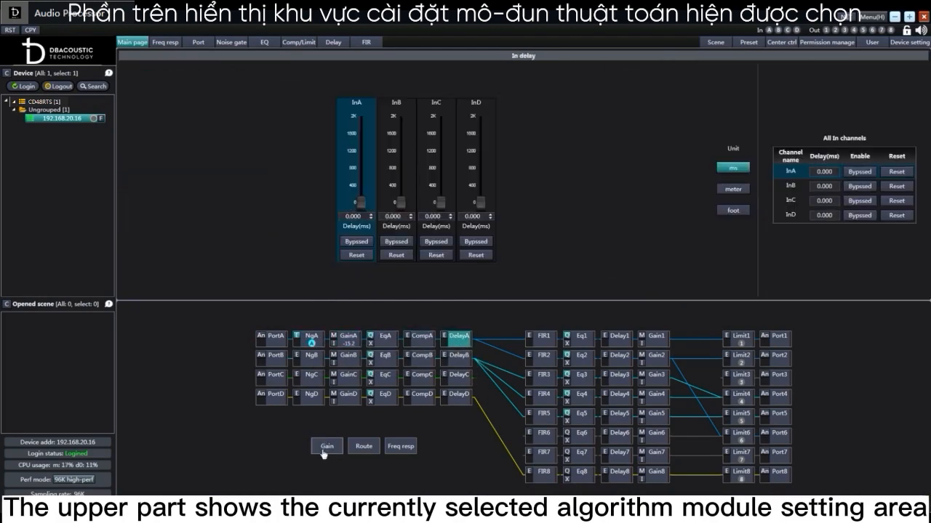
# View the routing and frequency response areas, and the settings of output modules FIR1 and Eq1
pyautogui.click(364, 448)
pyautogui.click(397, 448)
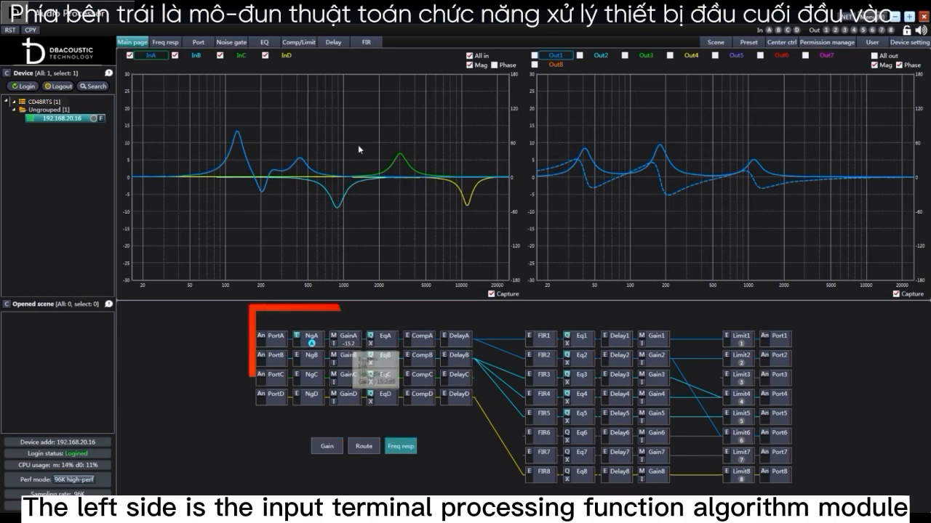
pyautogui.click(543, 336)
pyautogui.click(581, 335)
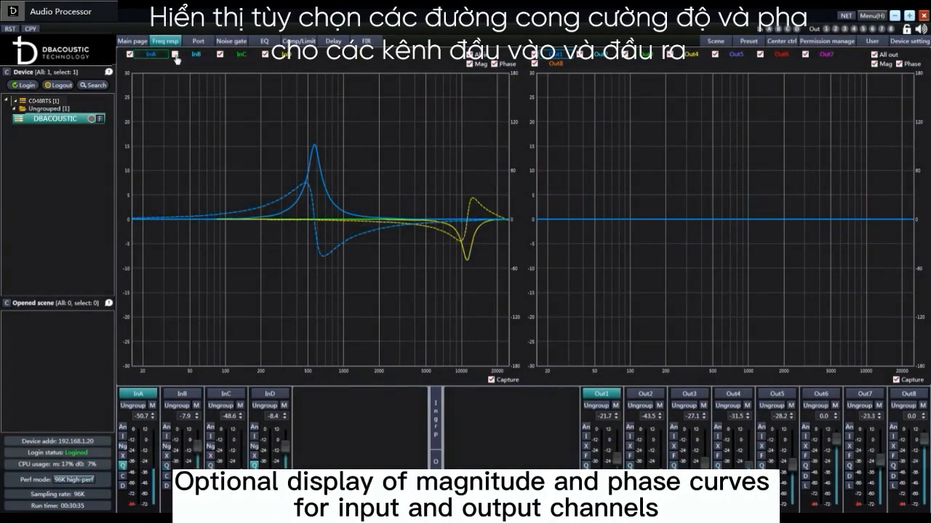
# Show the InB curve in the frequency response and rename input channels InA and InB as 1111 and 2222
pyautogui.click(196, 55)
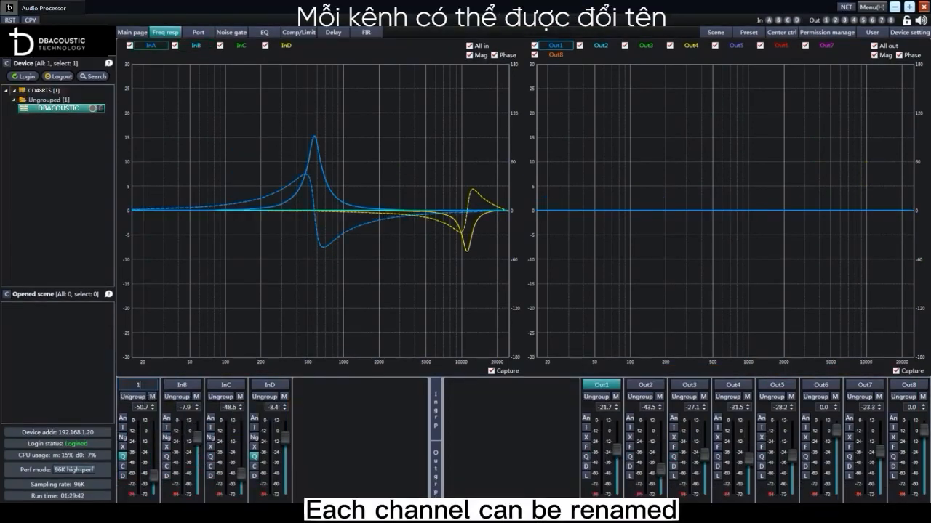
pyautogui.doubleClick(170, 391)
pyautogui.write('2222')
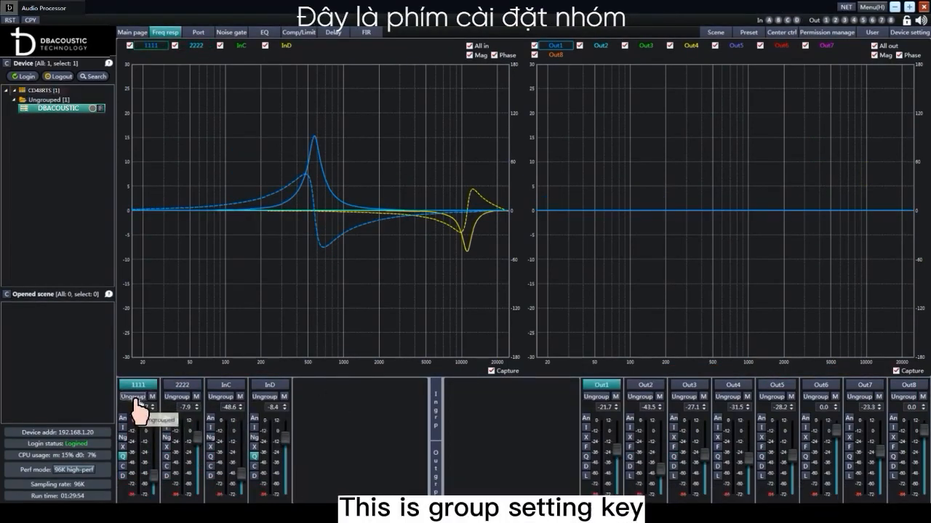
# Assign input channels 1111 and InC to Group1, and 2222 and InD to Group3
pyautogui.click(134, 398)
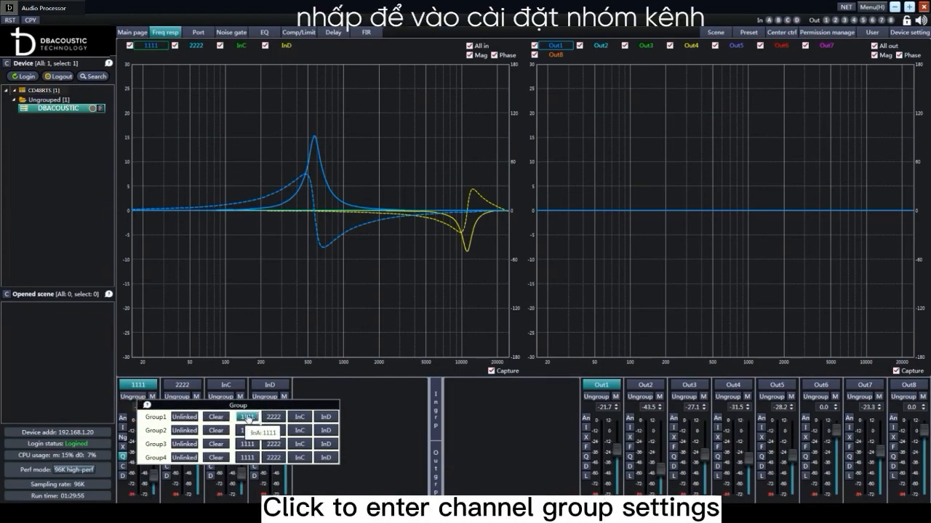
pyautogui.click(273, 443)
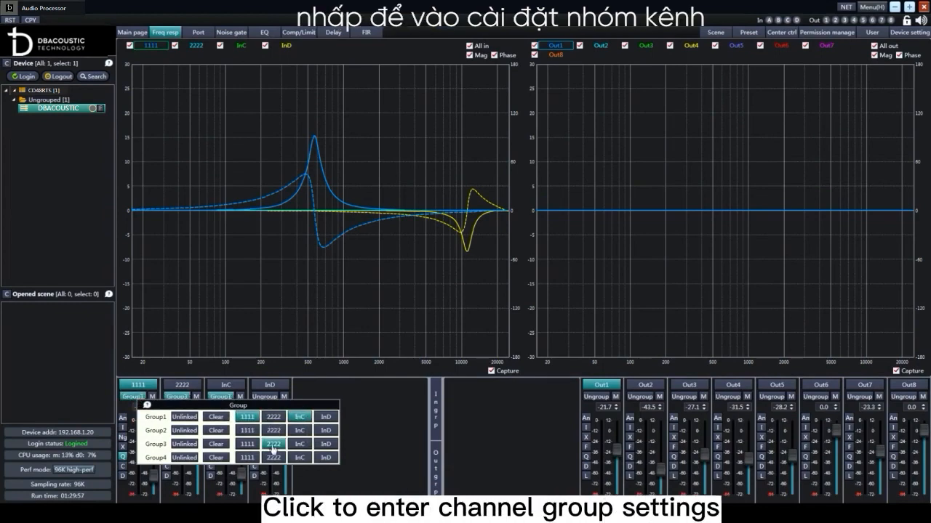
pyautogui.click(326, 443)
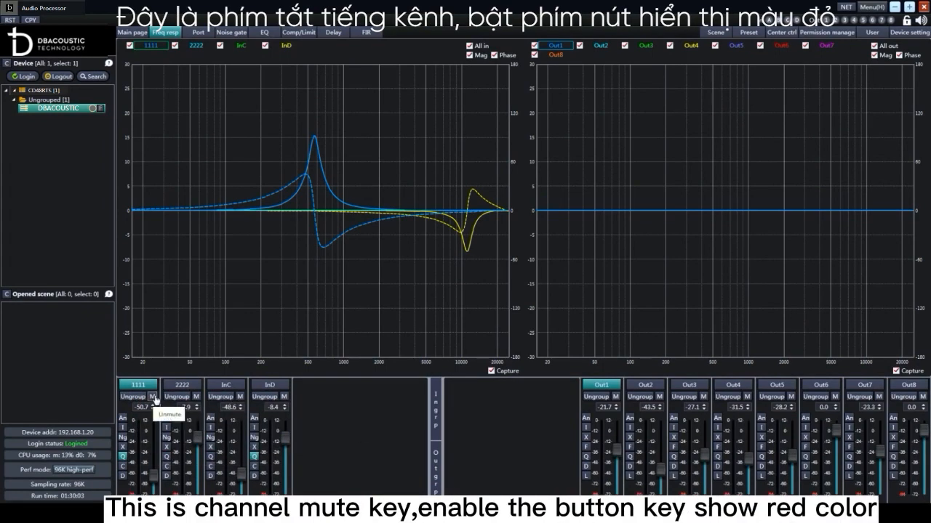
# Mute input channel 1111 and unmute it again
pyautogui.click(152, 397)
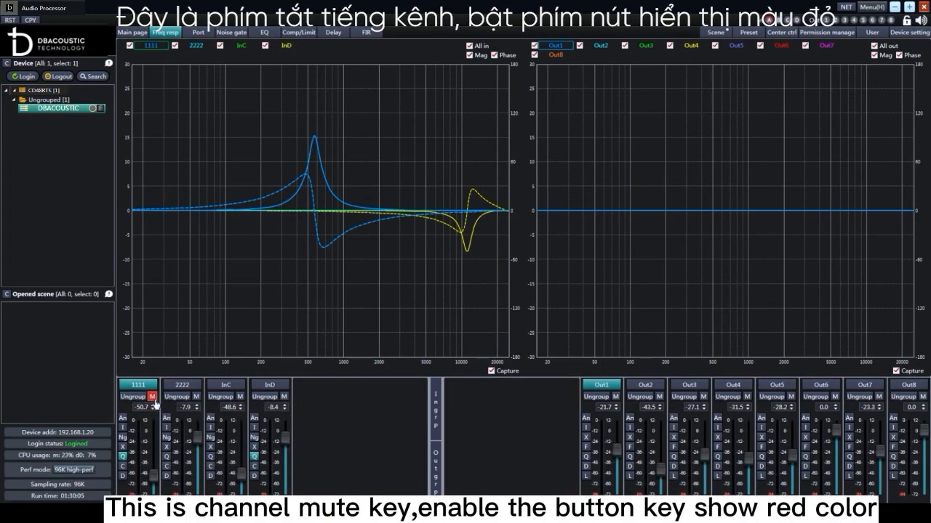
pyautogui.click(152, 398)
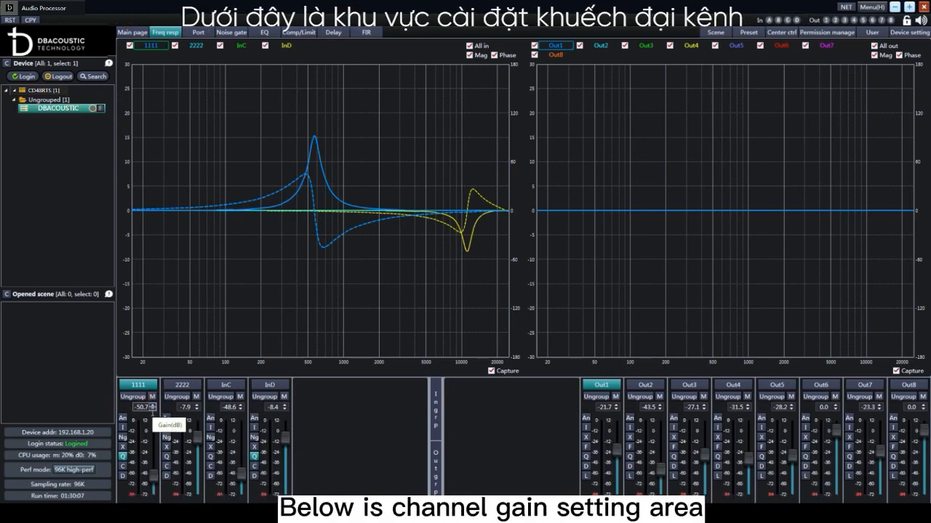
# Set input channel 1111's gain to -24 dB, raise it to about -3.9 dB with the fader, and toggle its I function
pyautogui.moveTo(151, 408); pyautogui.dragTo(123, 407)
pyautogui.write('24.0')
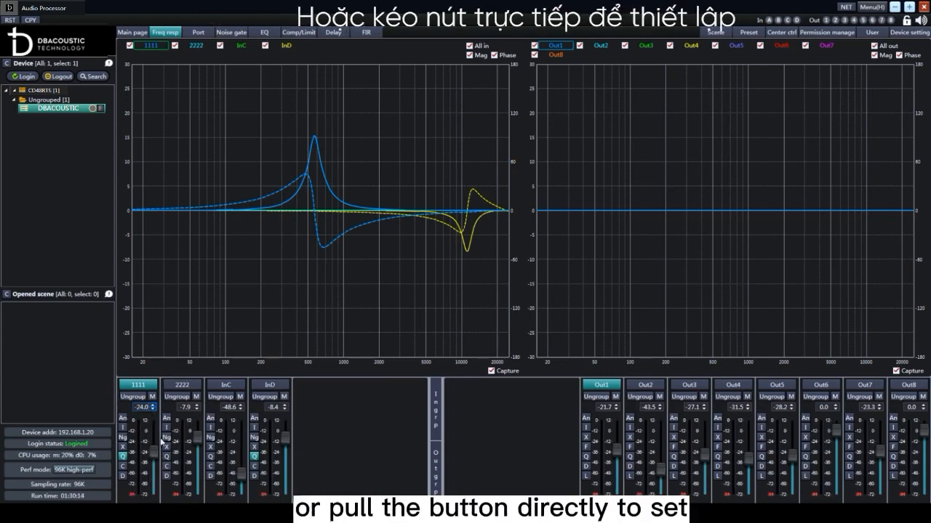
pyautogui.moveTo(154, 469); pyautogui.dragTo(155, 434)
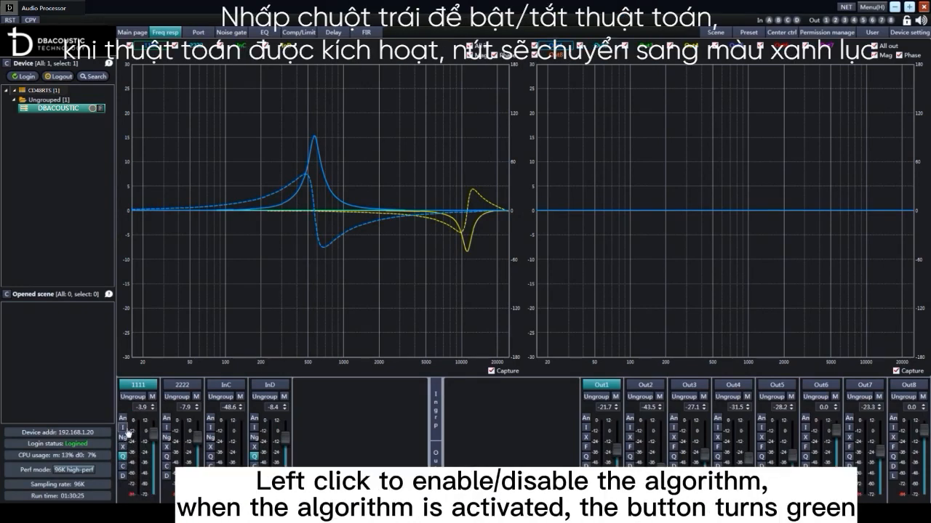
pyautogui.click(124, 427)
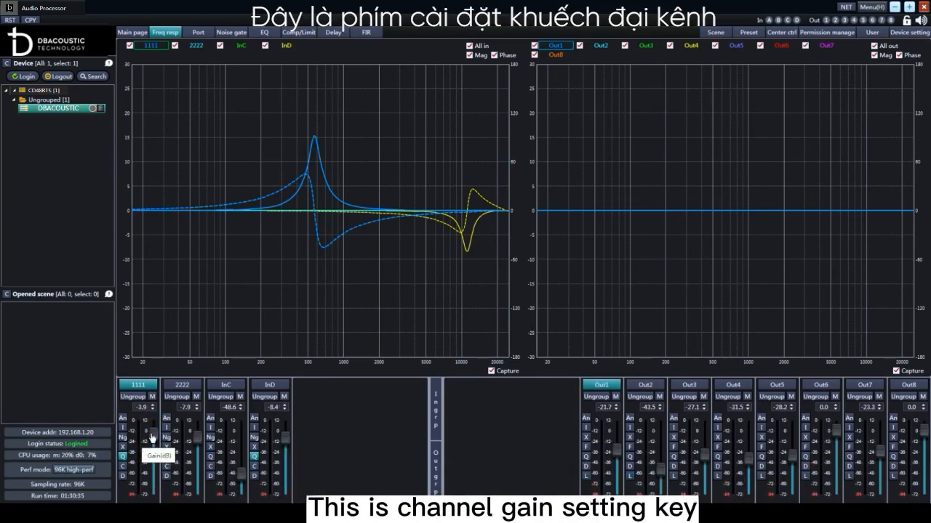
# Rename output channels Out1 and Out2 as 0101 and 0202
pyautogui.doubleClick(614, 387)
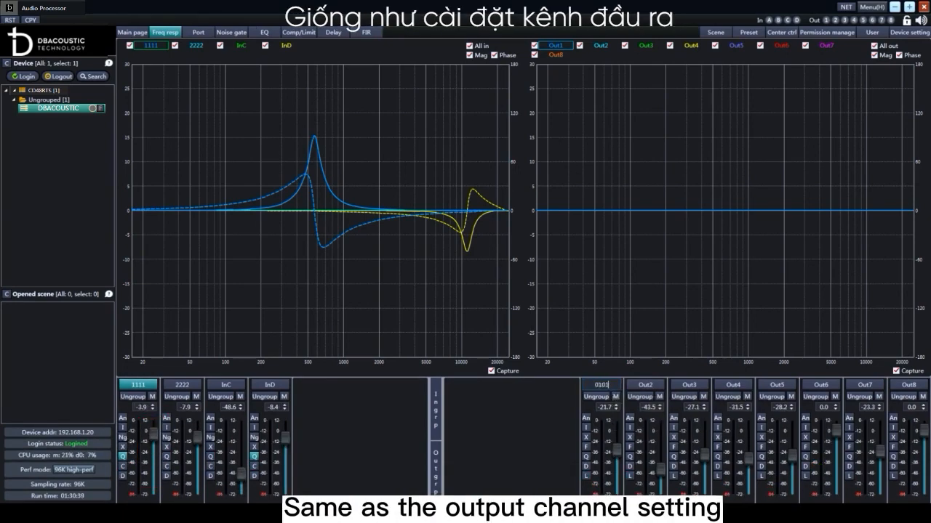
pyautogui.doubleClick(645, 385)
pyautogui.write('0202')
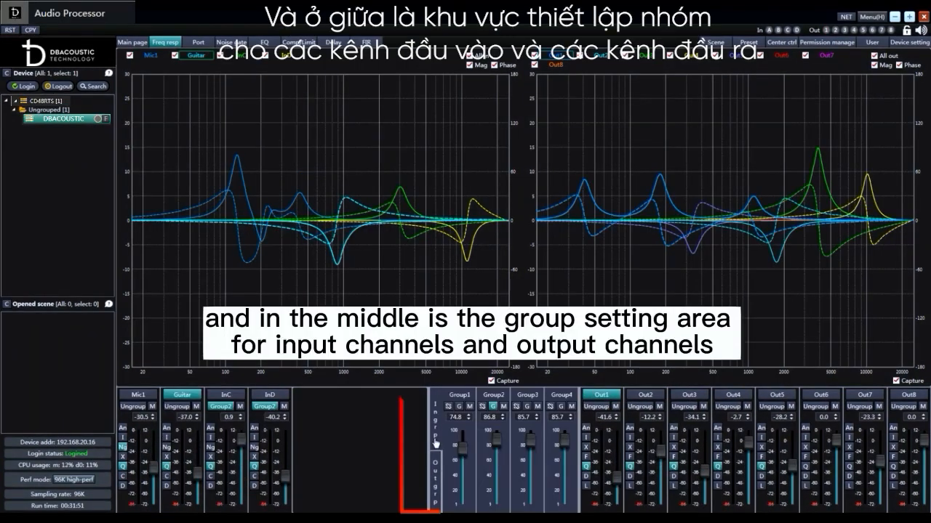
# Expand and collapse the group fader areas of the input and output channels
pyautogui.click(435, 442)
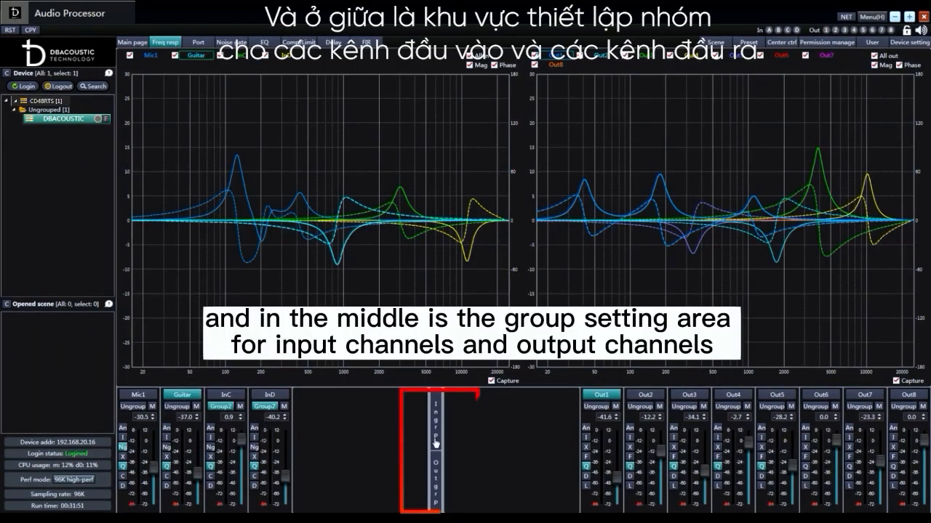
pyautogui.click(437, 477)
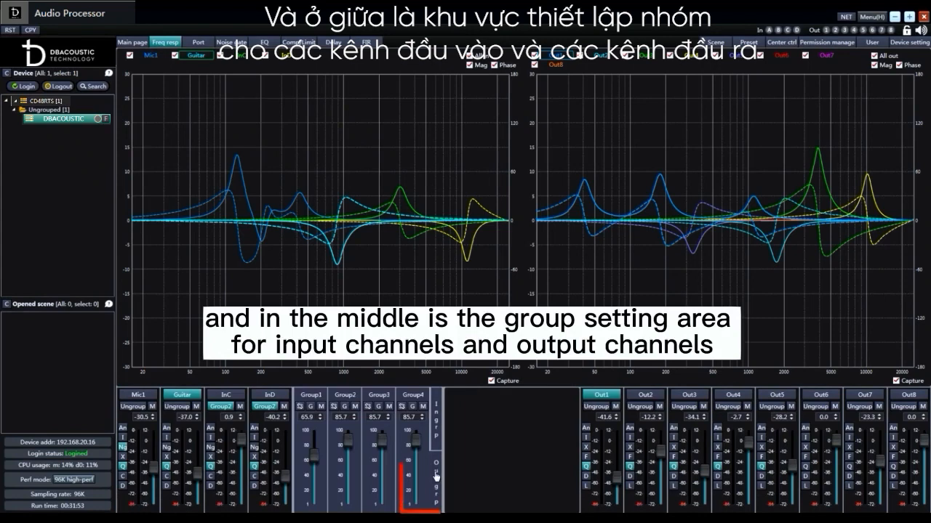
pyautogui.click(436, 476)
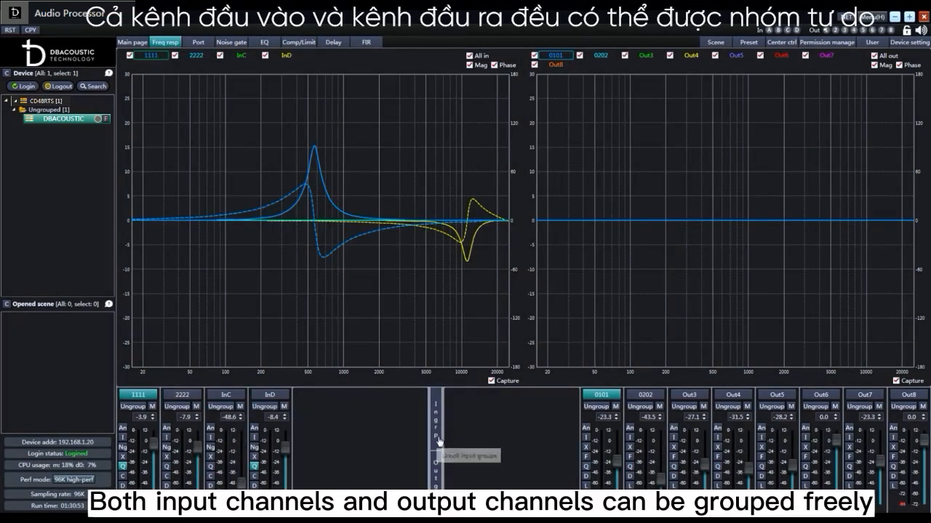
pyautogui.click(436, 465)
pyautogui.click(435, 472)
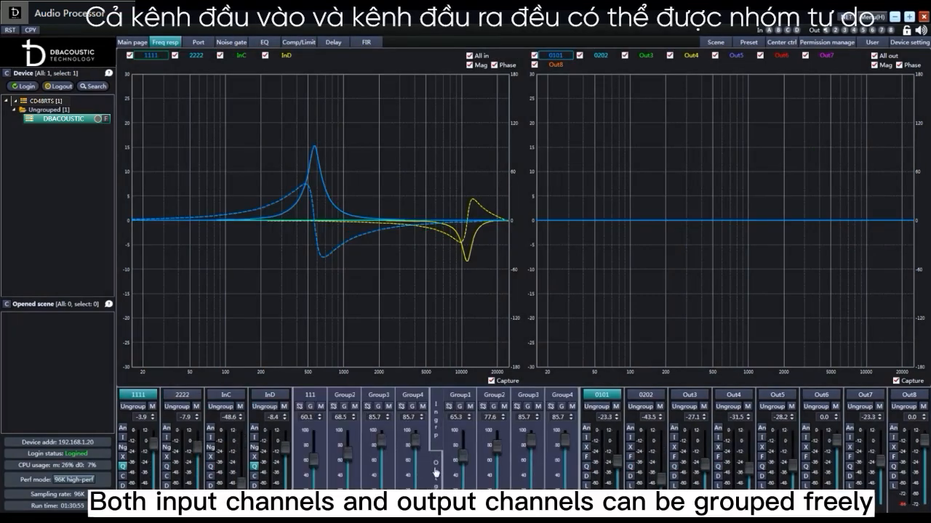
pyautogui.click(436, 465)
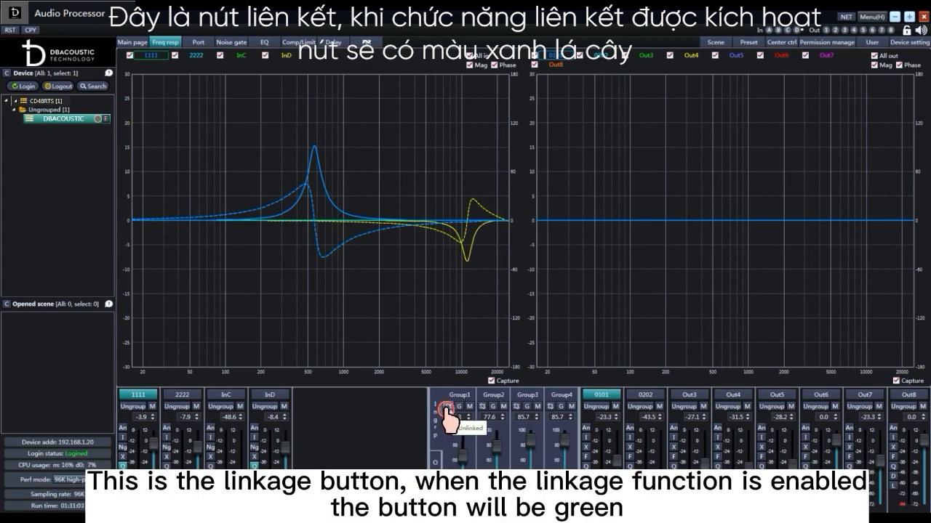
# Link input Group1 containing 1111 and InC, and adjust the gain faders of 1111 and InD, with InD at about -23.0 dB
pyautogui.click(448, 406)
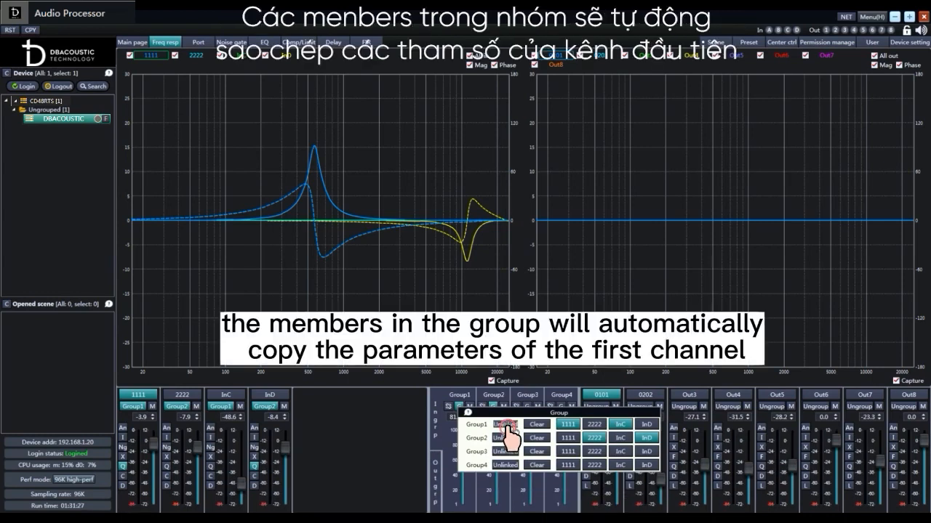
pyautogui.click(507, 425)
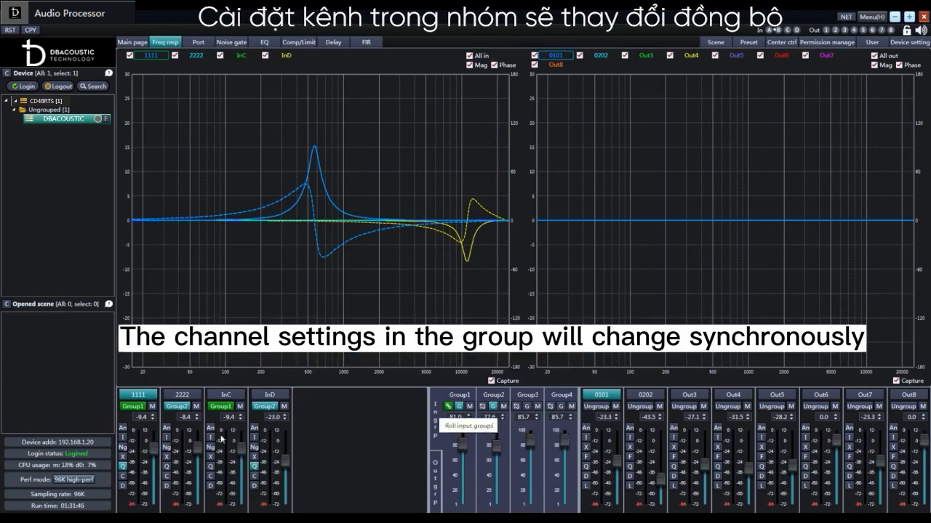
pyautogui.moveTo(156, 454); pyautogui.dragTo(156, 460)
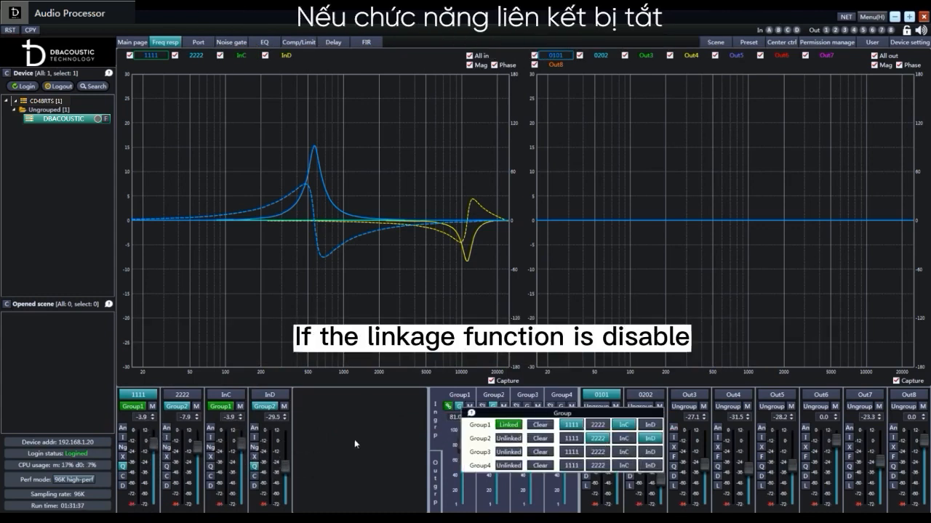
pyautogui.moveTo(284, 468); pyautogui.dragTo(290, 466)
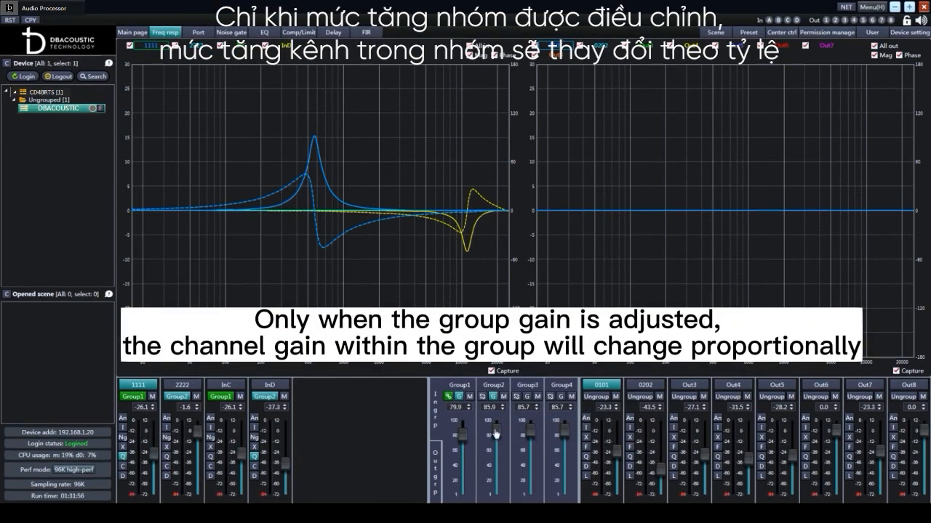
# Set the group gain to about 70.0 for Group2 and 10.0 for Group1, toggle Group1's mute and raise its fader
pyautogui.moveTo(494, 433)
pyautogui.mouseDown()
pyautogui.moveTo(498, 465)
pyautogui.moveTo(498, 447)
pyautogui.mouseUp()
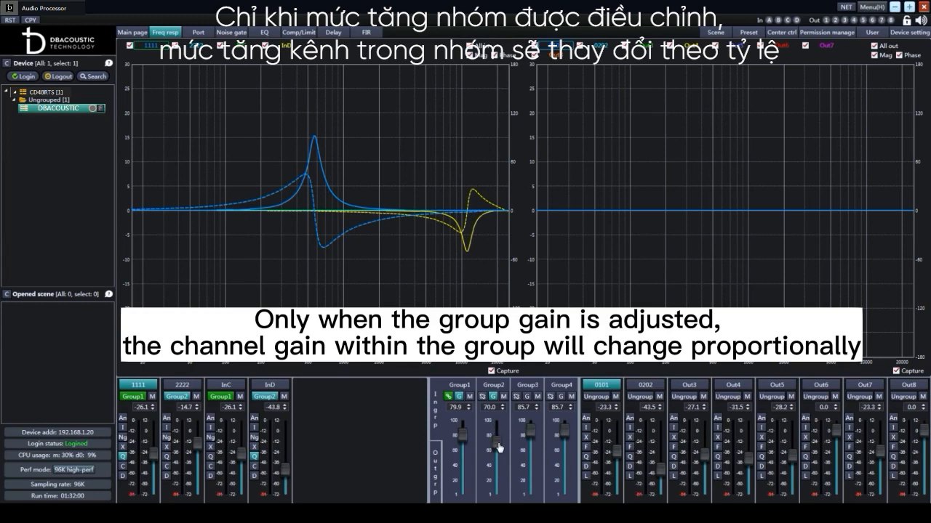
pyautogui.click(469, 397)
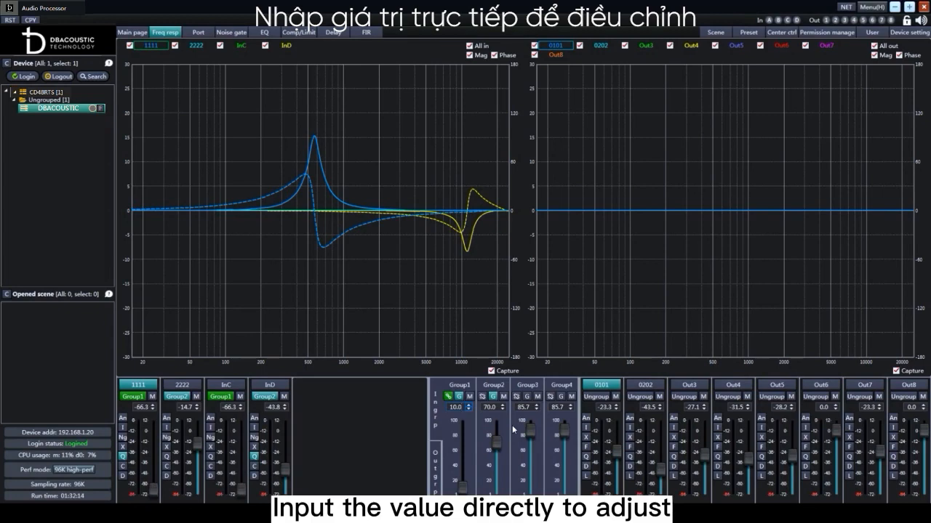
pyautogui.moveTo(462, 486); pyautogui.dragTo(466, 452)
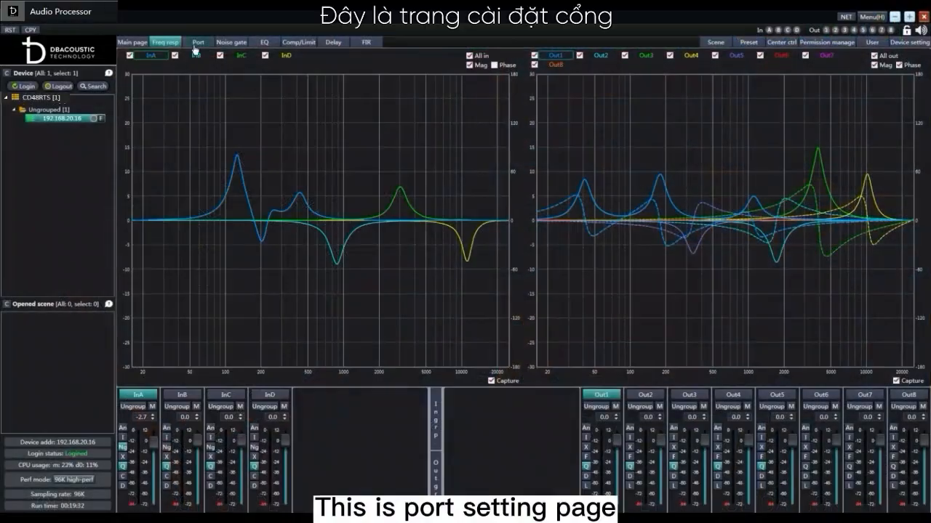
# Set input port A to a Test signal of type Sine, and open the routing settings on the main page
pyautogui.click(195, 43)
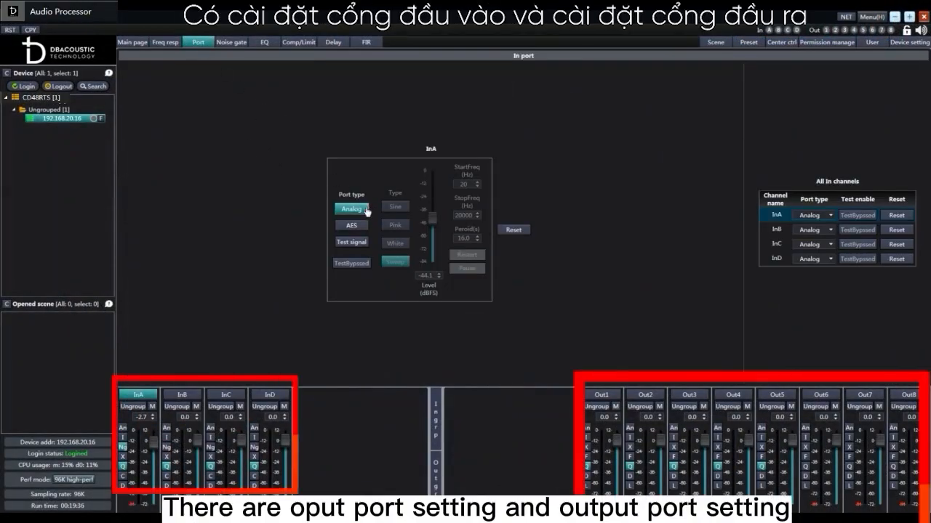
pyautogui.click(356, 244)
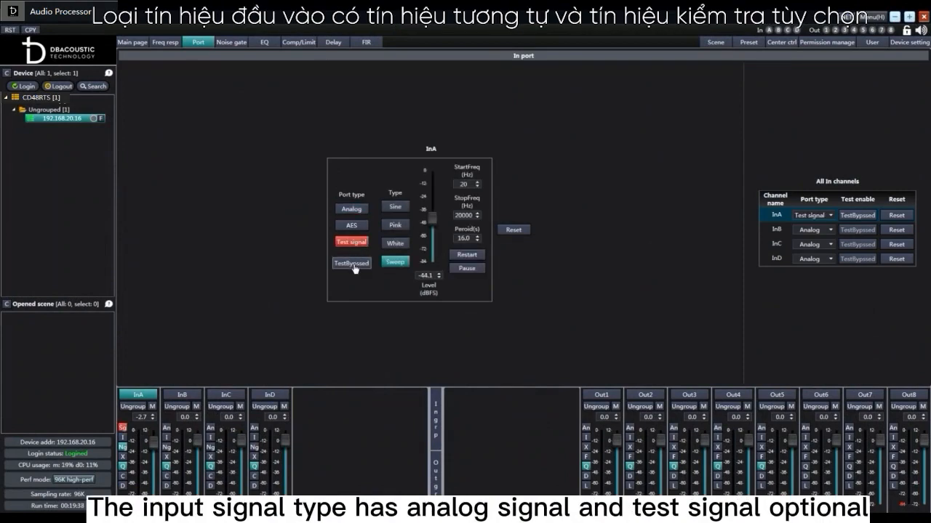
pyautogui.click(395, 207)
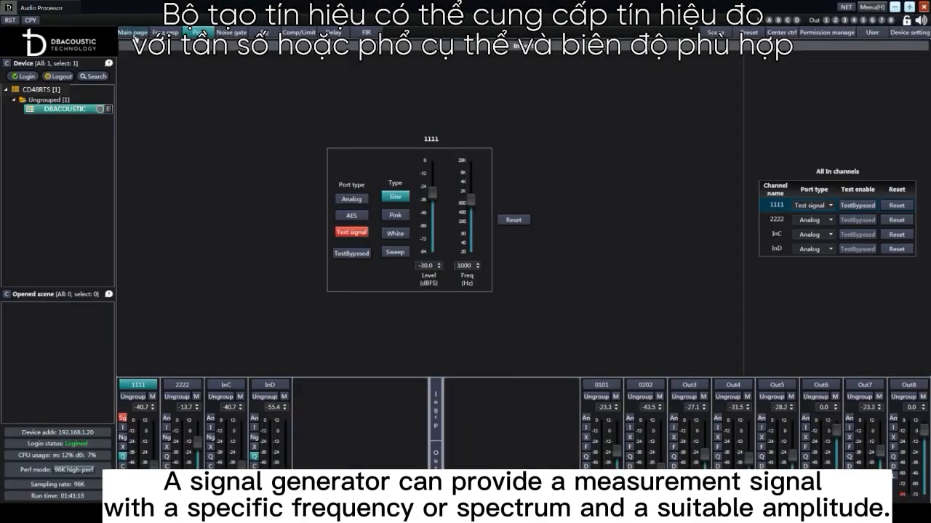
pyautogui.click(134, 34)
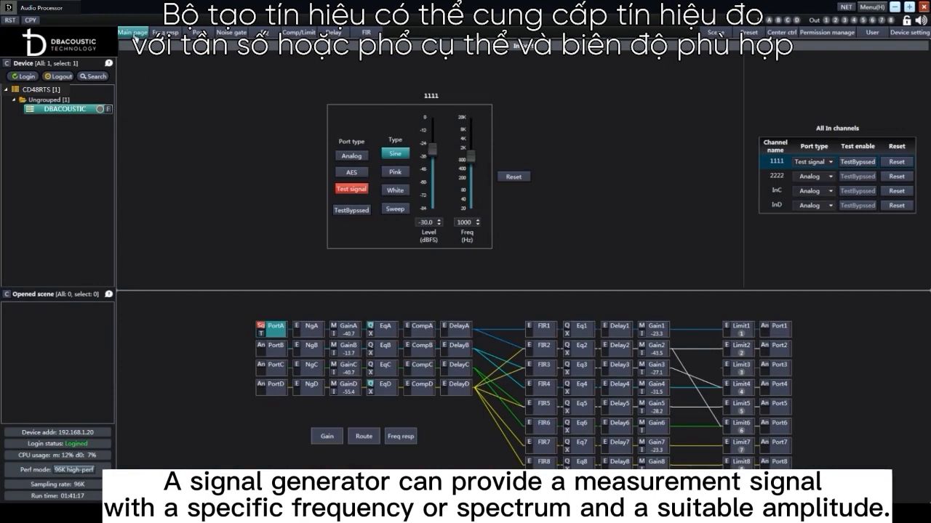
pyautogui.click(363, 436)
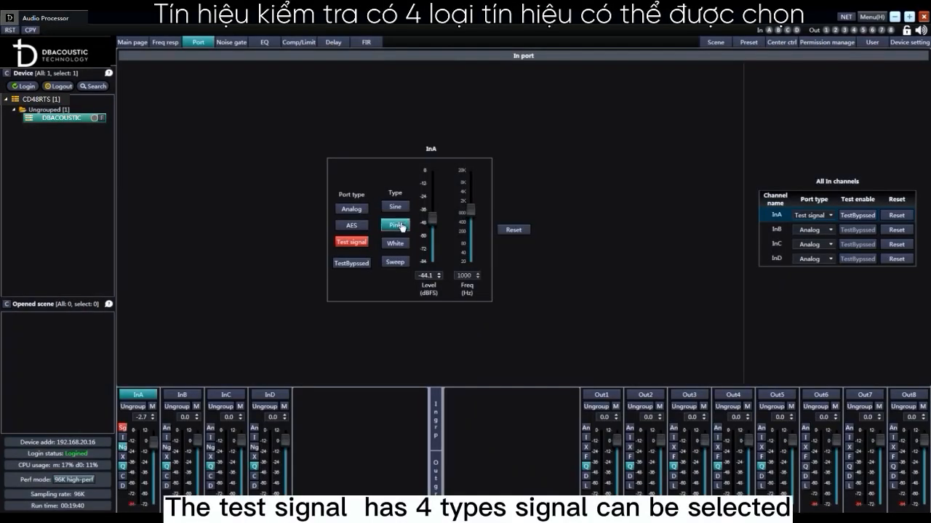
# Switch InA's test signal type to White and on to Sweep, and slightly lower its level
pyautogui.click(397, 244)
pyautogui.click(395, 262)
pyautogui.moveTo(433, 218); pyautogui.dragTo(437, 223)
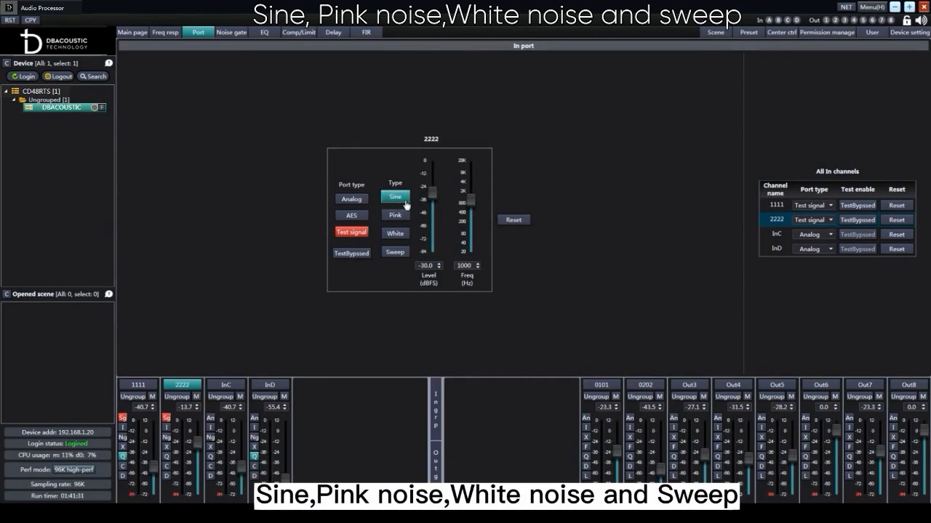
# Switch channel 2222's test signal type to Pink and on to White
pyautogui.click(405, 220)
pyautogui.click(400, 234)
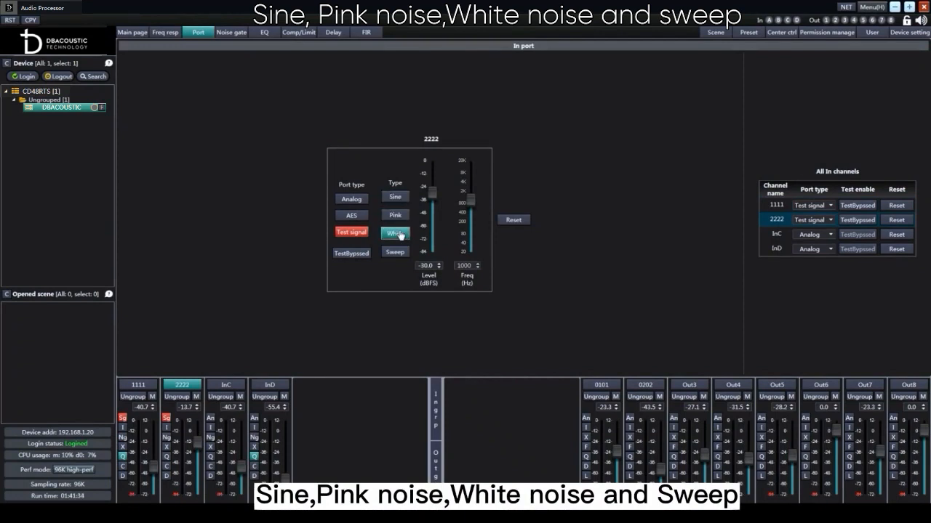
# Switch channel 2222's test signal type to Sweep and on to Pink, and lower its level to about -42.4 dBFS
pyautogui.click(394, 253)
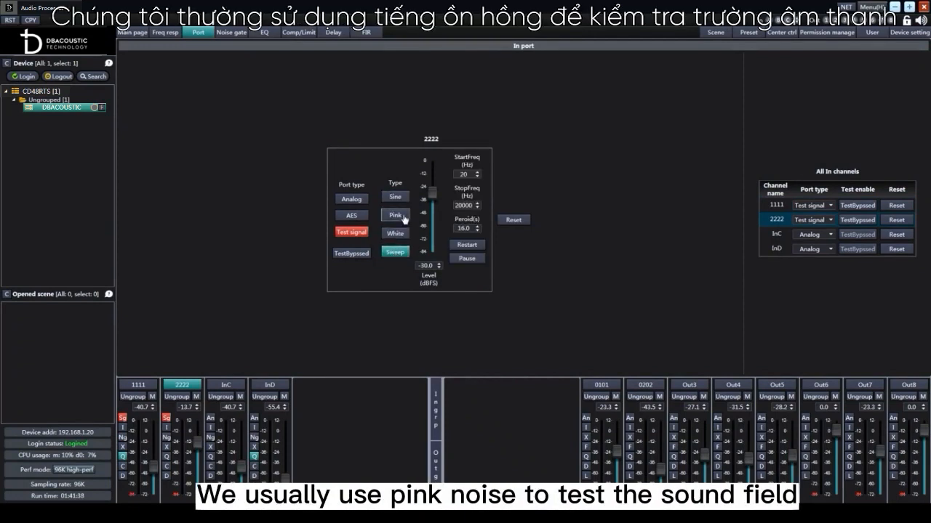
pyautogui.click(404, 220)
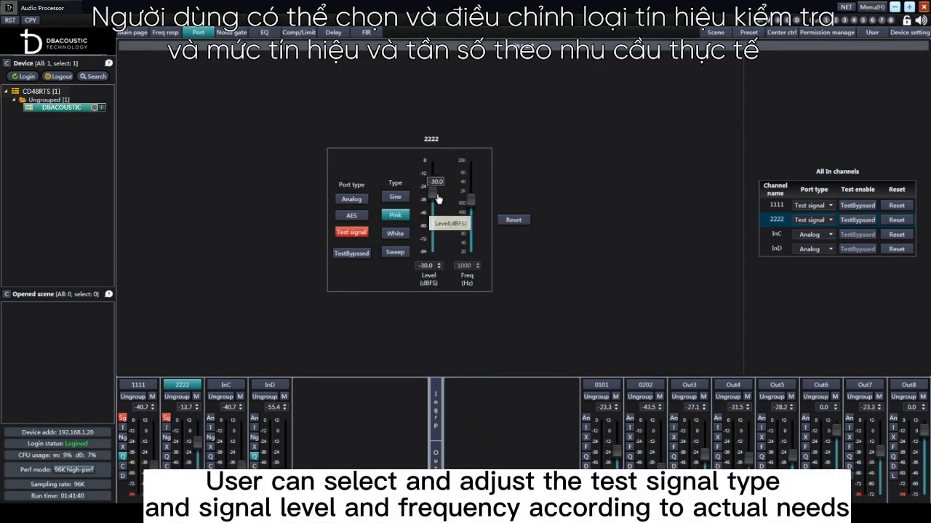
pyautogui.moveTo(433, 193); pyautogui.dragTo(439, 212)
# Enable the test signal on channel 2222 and raise its level to about -20.7 dBFS
pyautogui.click(831, 222)
pyautogui.click(832, 222)
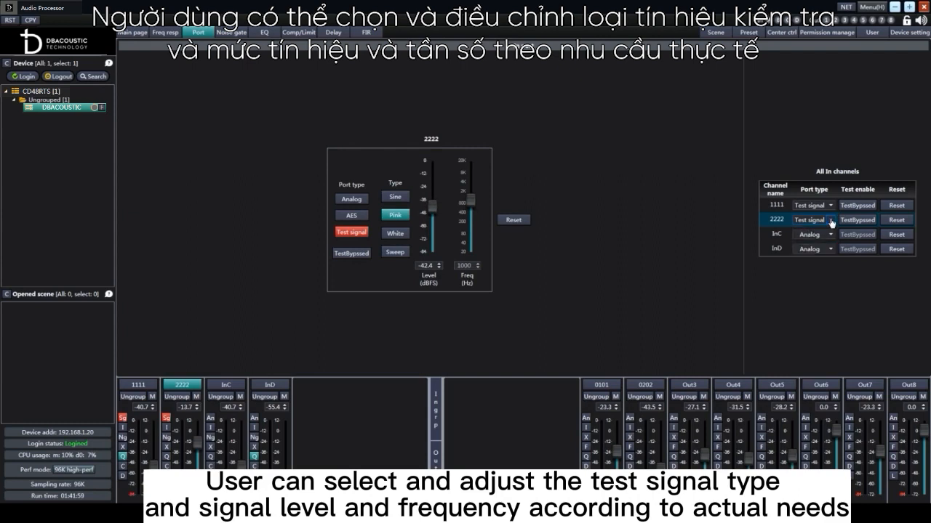
pyautogui.click(862, 221)
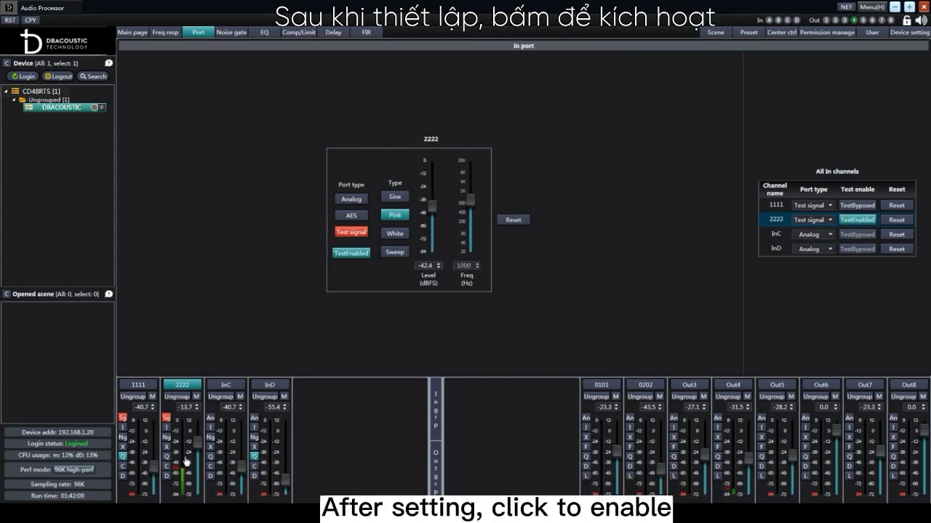
pyautogui.moveTo(432, 211); pyautogui.dragTo(432, 175)
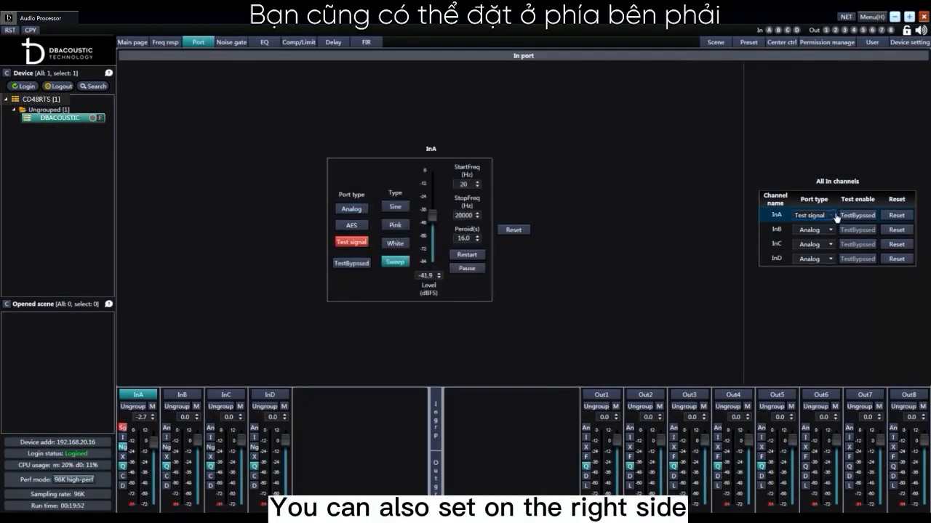
# Set InA to Test signal in the channel list, and switch the InA and InC port types to AES
pyautogui.click(836, 216)
pyautogui.click(809, 225)
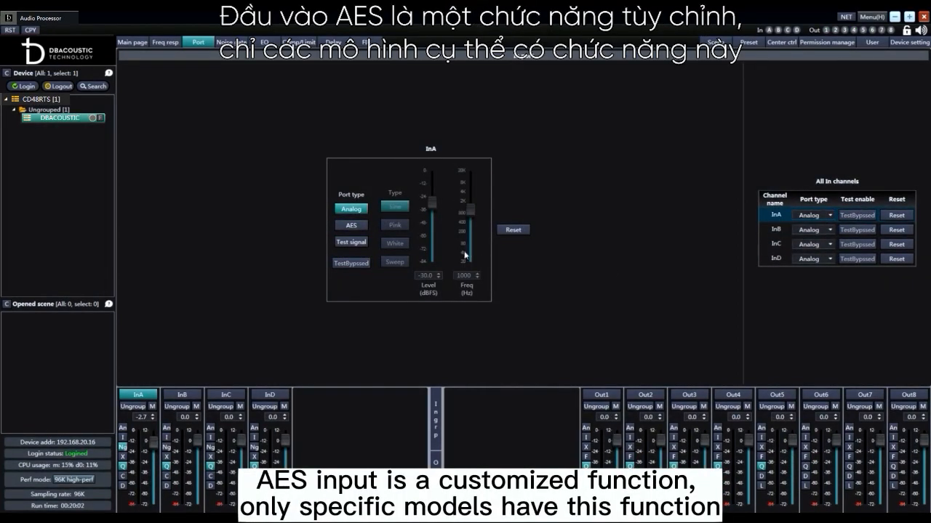
pyautogui.click(351, 226)
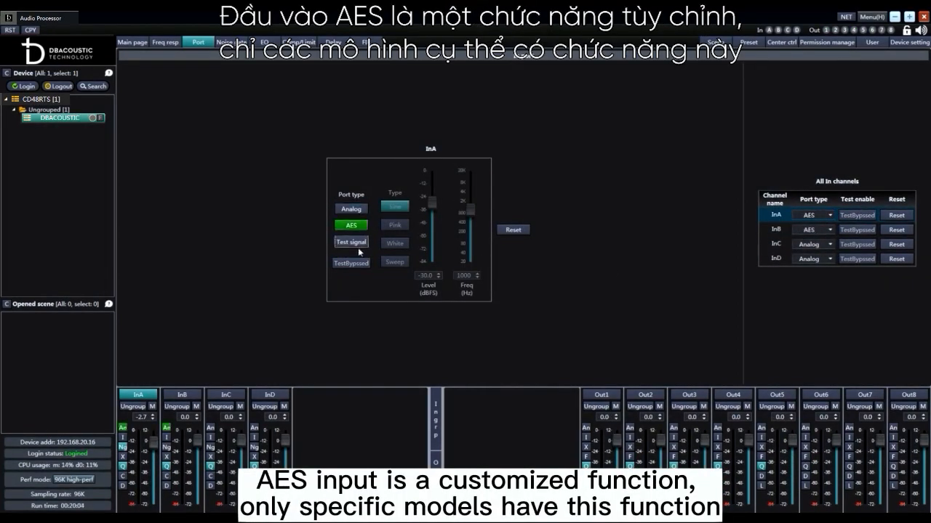
pyautogui.click(234, 441)
pyautogui.click(352, 225)
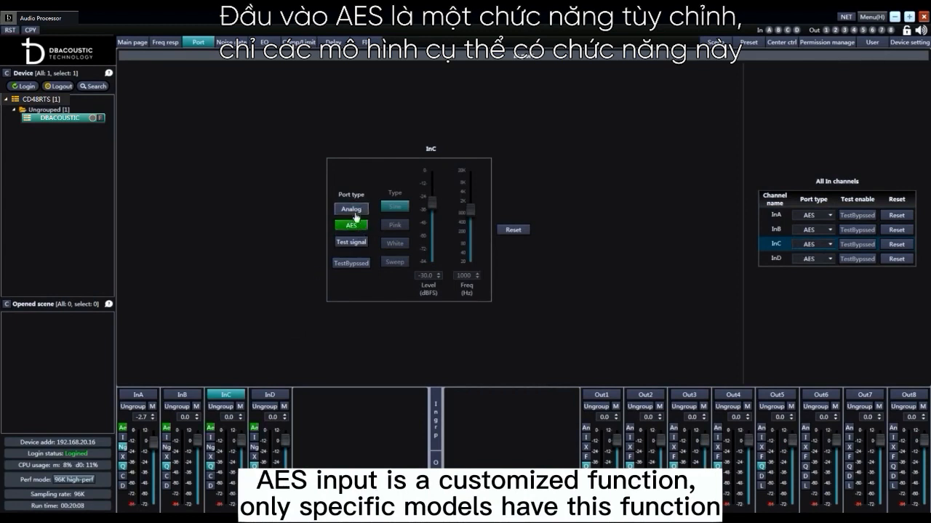
# Set the port types of InC and InB to Analog
pyautogui.click(351, 209)
pyautogui.click(191, 442)
pyautogui.click(351, 209)
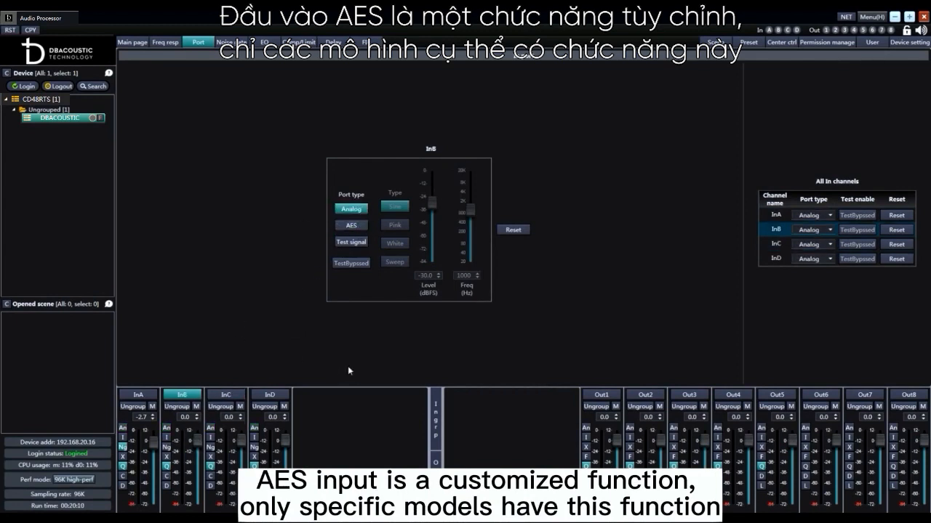
# Open the output port settings of Out1 and switch its port type to AES and back to Analog
pyautogui.click(604, 439)
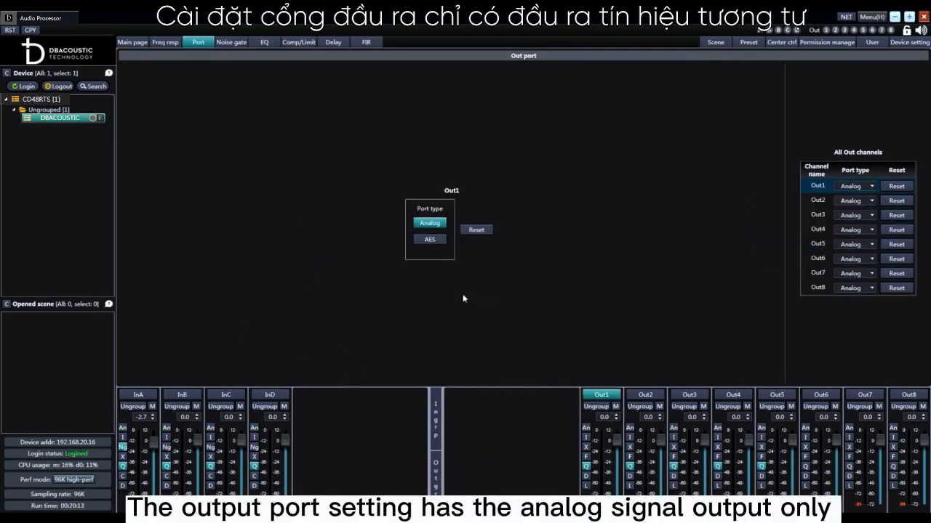
pyautogui.click(430, 240)
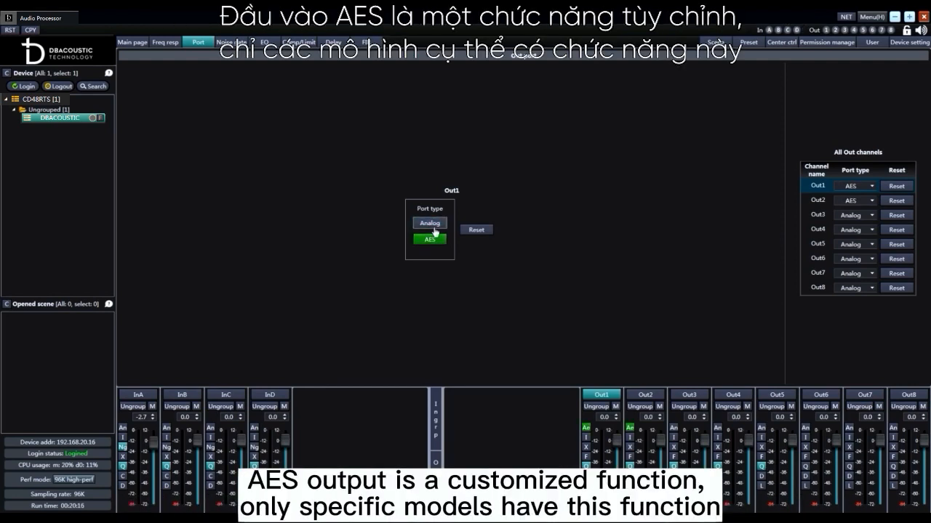
pyautogui.click(427, 227)
# Set the port types of Out1 and Out3 to AES in the list of all output channels
pyautogui.click(871, 186)
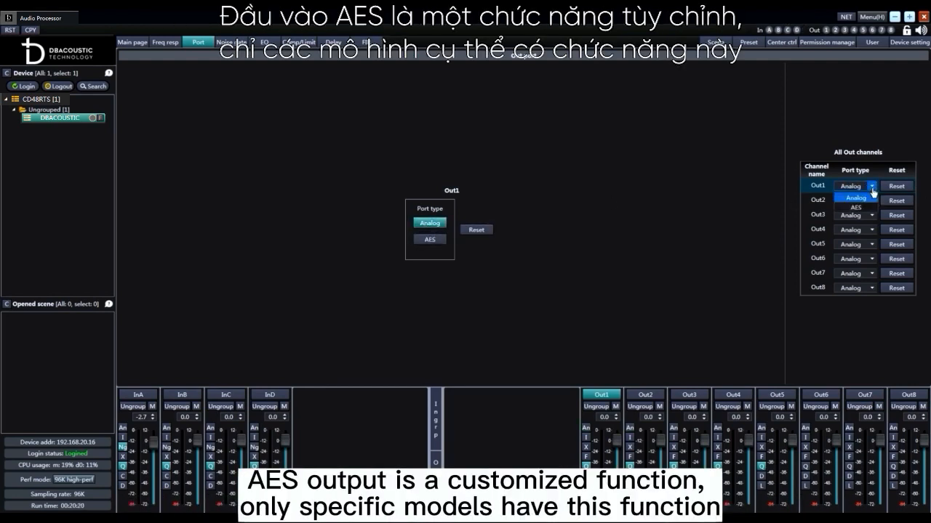
pyautogui.click(856, 208)
pyautogui.click(871, 215)
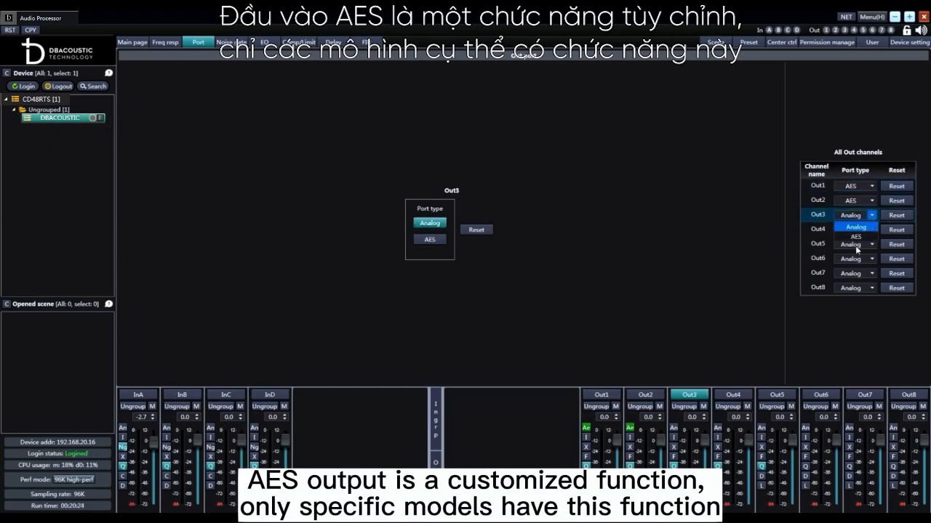
pyautogui.click(865, 239)
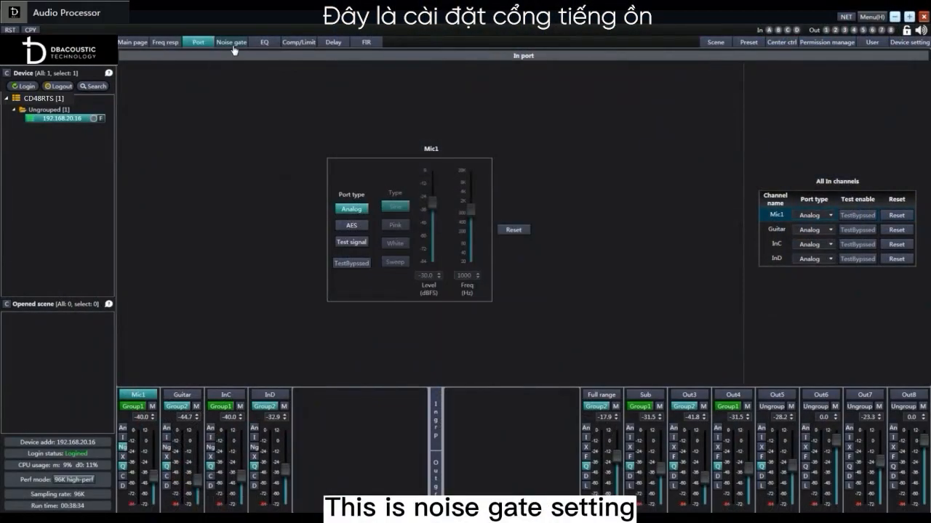
# Open the noise gate settings, adjust Mic1's threshold to about -44.2 dBFS on the curve, and toggle its gate
pyautogui.click(233, 45)
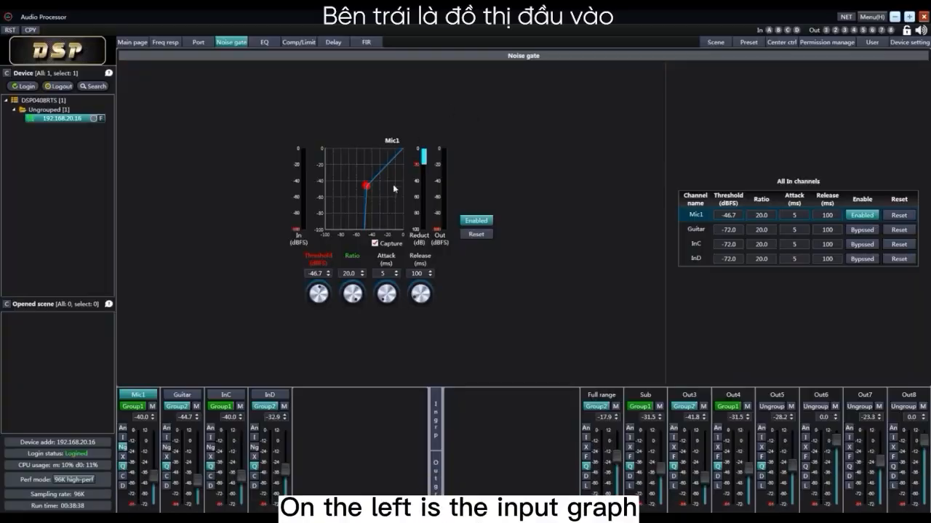
pyautogui.moveTo(357, 191); pyautogui.dragTo(366, 181)
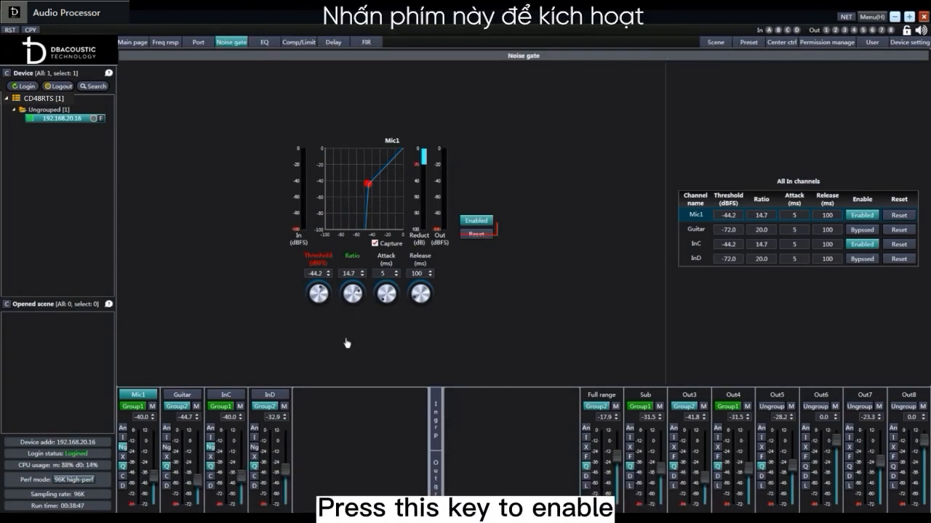
pyautogui.click(482, 223)
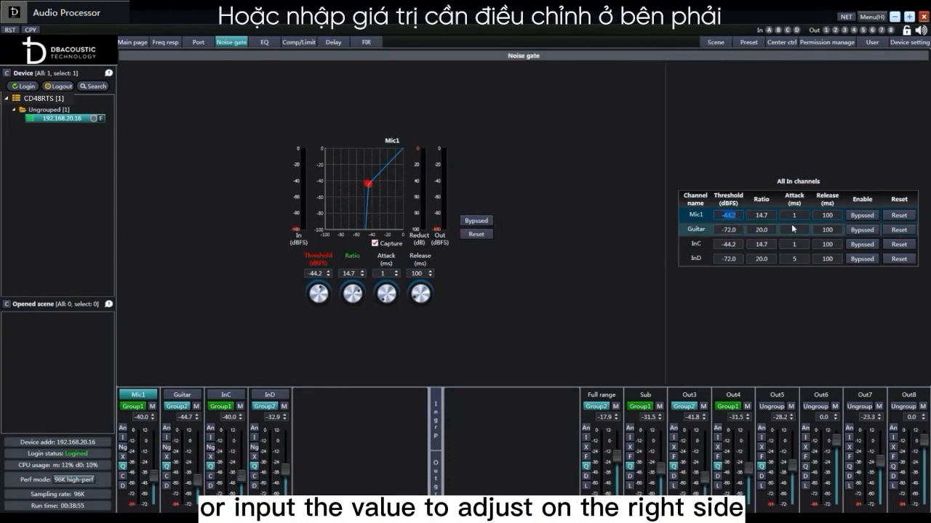
# Set Mic1's noise gate threshold to -10.0 dBFS with ratio 20.0 and enable it in the channel list
pyautogui.write('0')
pyautogui.press('Return')
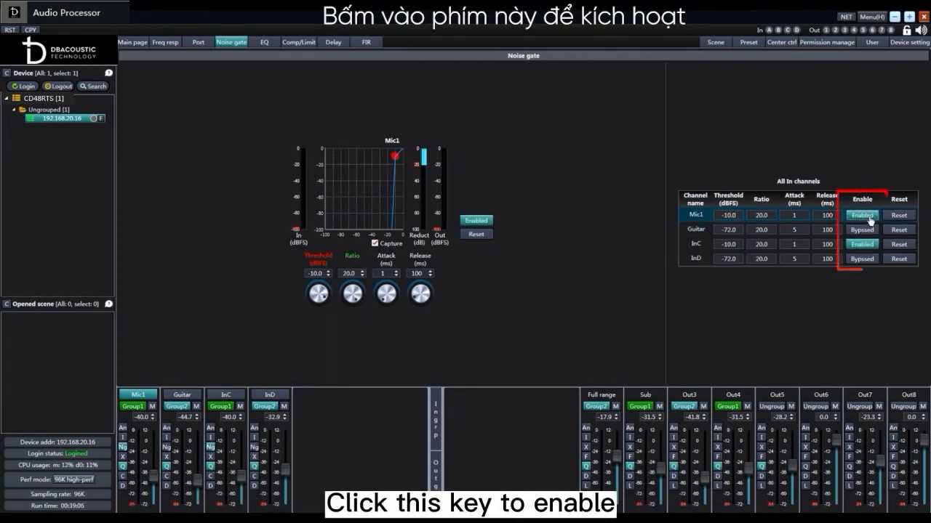
pyautogui.click(870, 218)
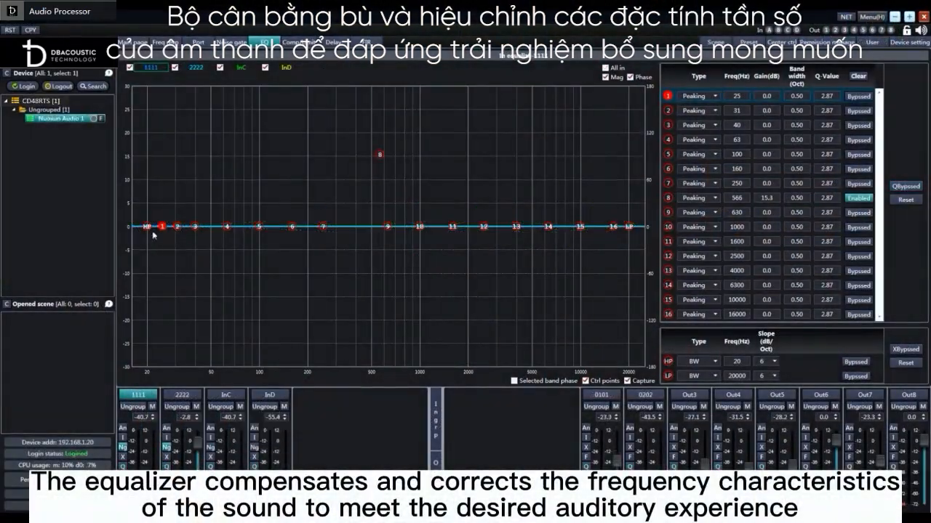
# Raise channel 1111's EQ band 1 to about 11 dB at 34 Hz, and toggle the magnitude and phase curve display
pyautogui.moveTo(178, 227); pyautogui.dragTo(179, 170)
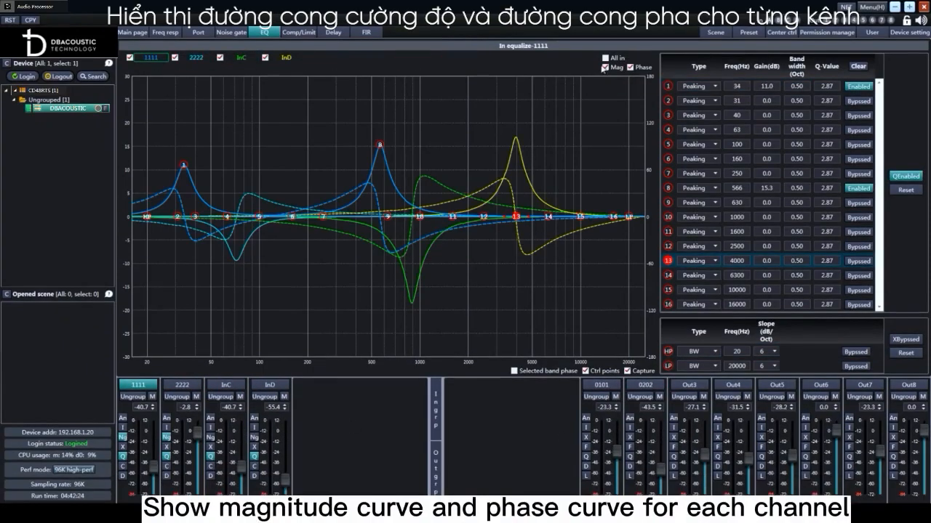
pyautogui.click(605, 67)
pyautogui.click(605, 68)
pyautogui.click(633, 68)
pyautogui.click(632, 68)
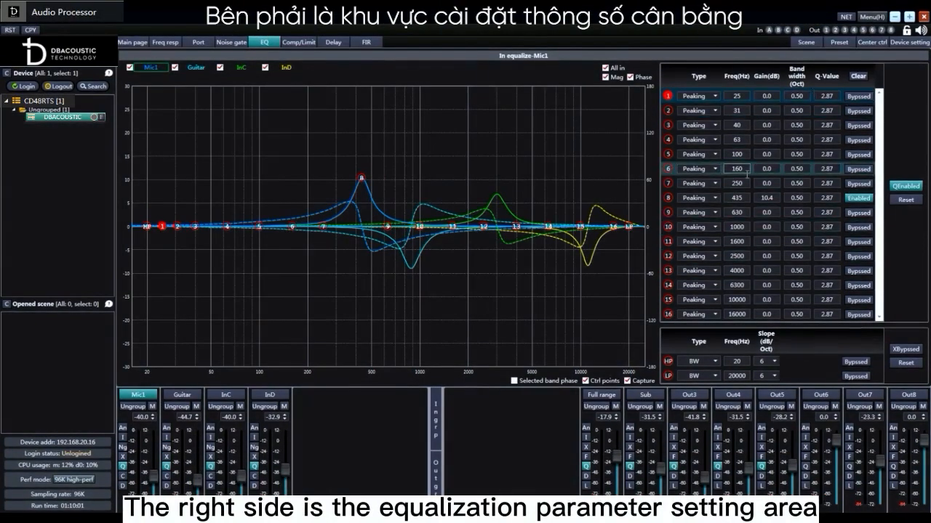
# On the Guitar channel's EQ curve, raise band 6 to about 17.0 dB at 192 Hz and lower band 7 to about -16.6 dB at 498 Hz
pyautogui.click(182, 395)
pyautogui.moveTo(291, 226); pyautogui.dragTo(307, 188)
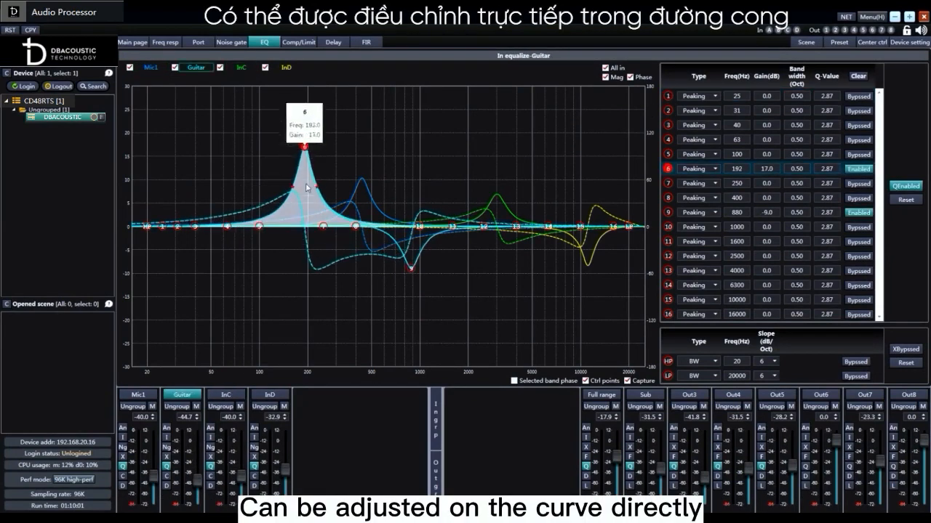
pyautogui.moveTo(322, 226); pyautogui.dragTo(353, 262)
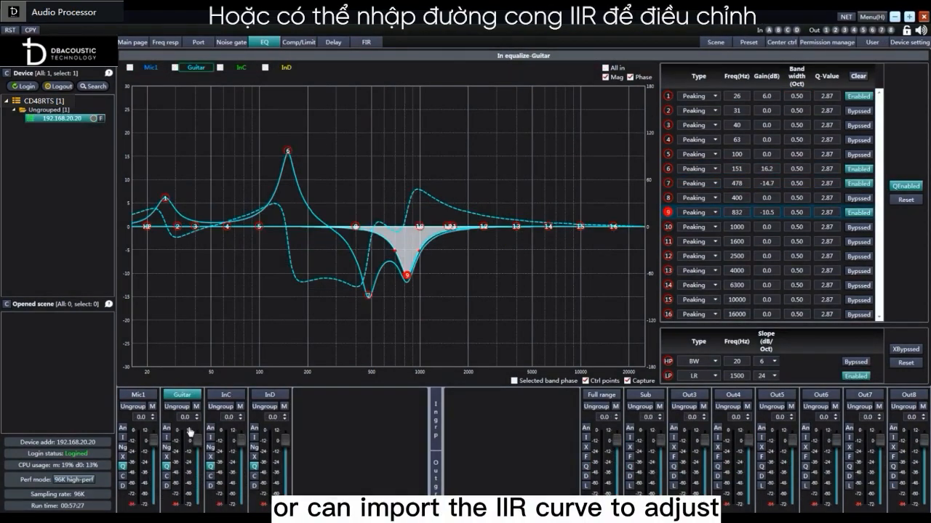
# Import the channel parameters from "IIR curve.afr" into the Guitar channel
pyautogui.rightClick(190, 431)
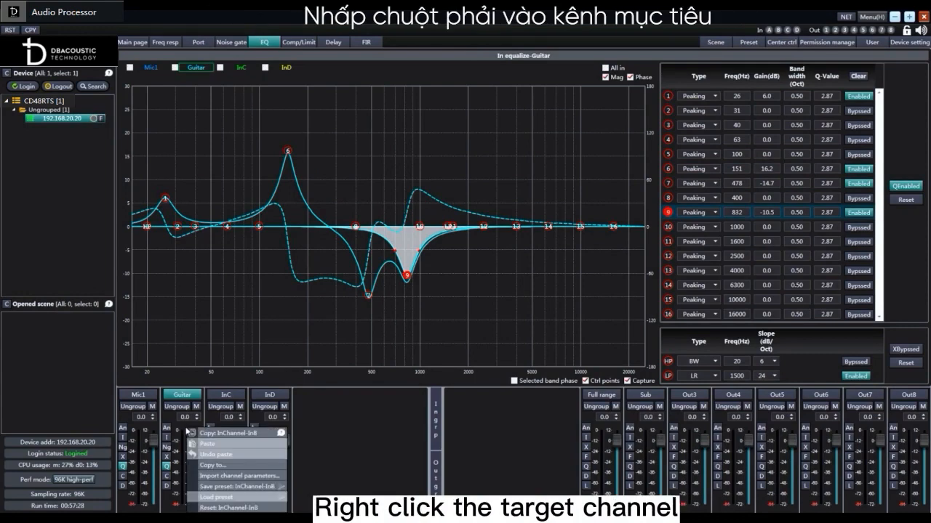
pyautogui.click(279, 480)
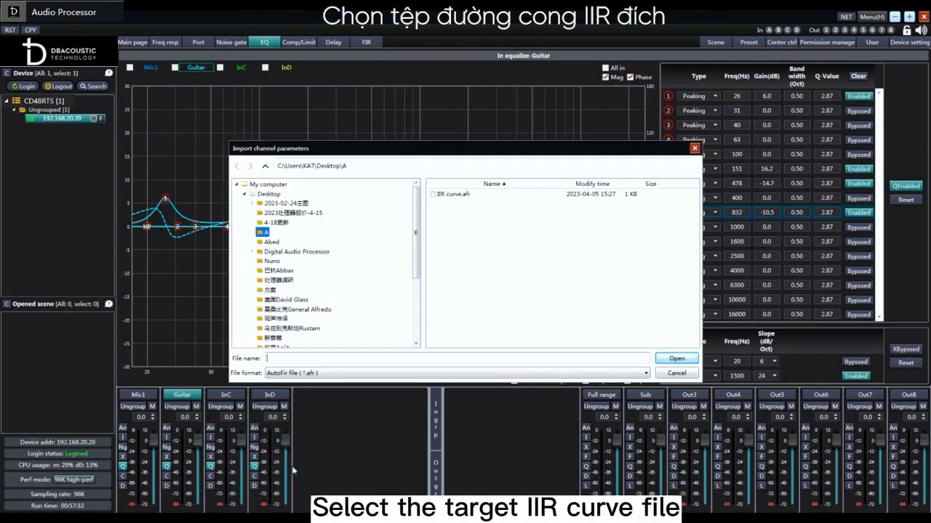
pyautogui.click(455, 201)
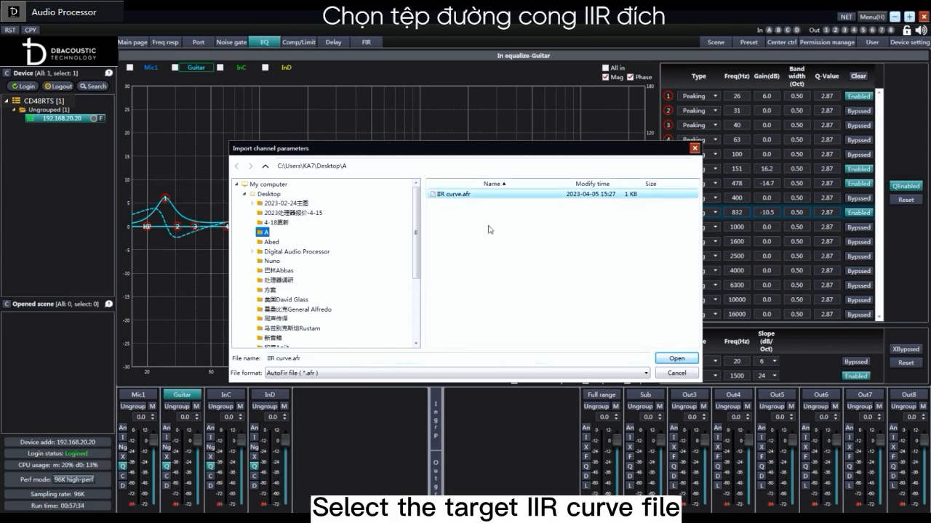
pyautogui.click(675, 359)
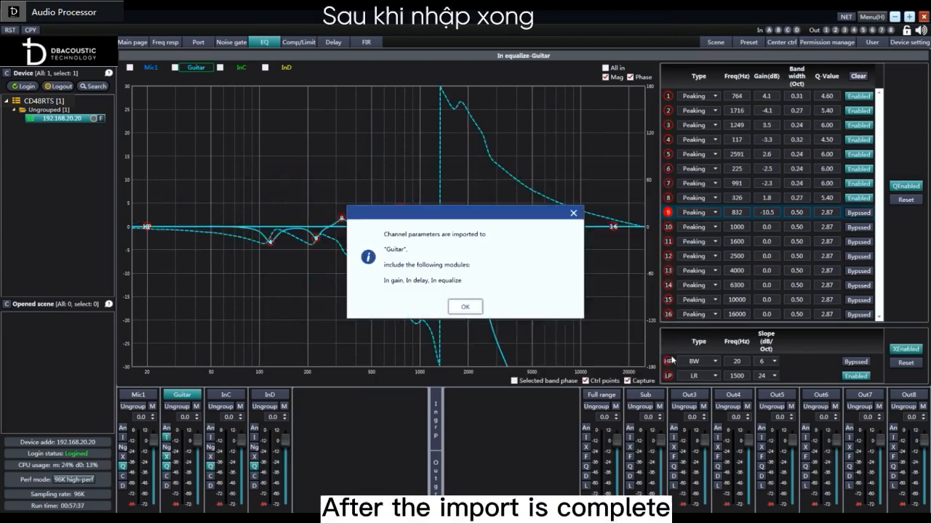
pyautogui.click(480, 309)
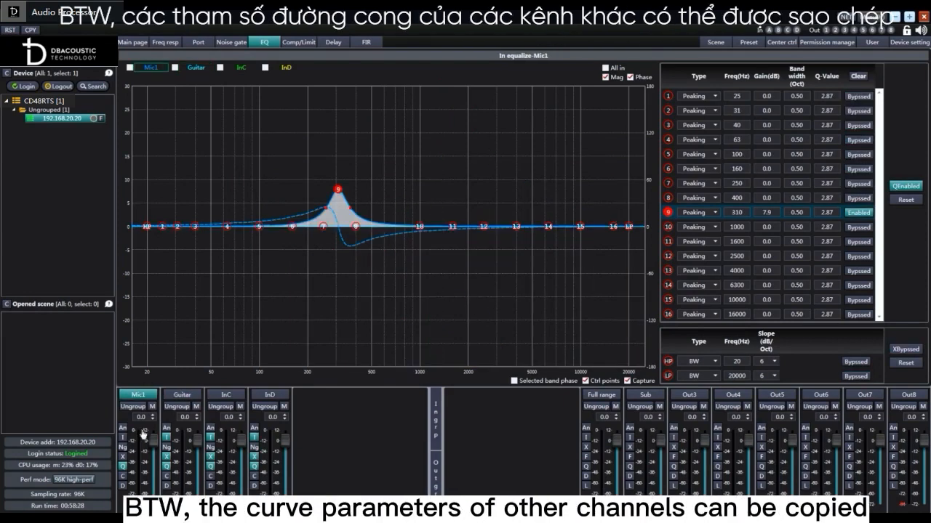
# Copy the channel parameters from source InB to destination InA
pyautogui.rightClick(136, 433)
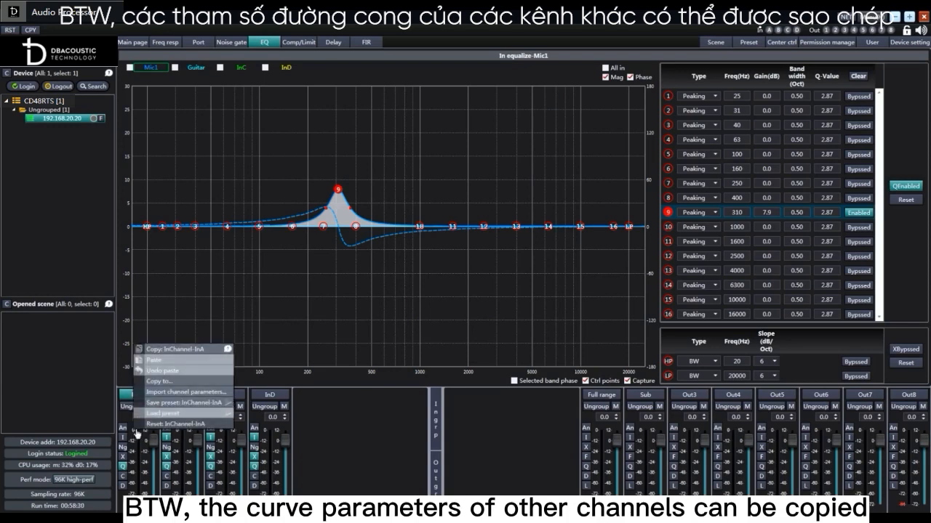
pyautogui.click(181, 384)
pyautogui.moveTo(474, 189); pyautogui.dragTo(688, 187)
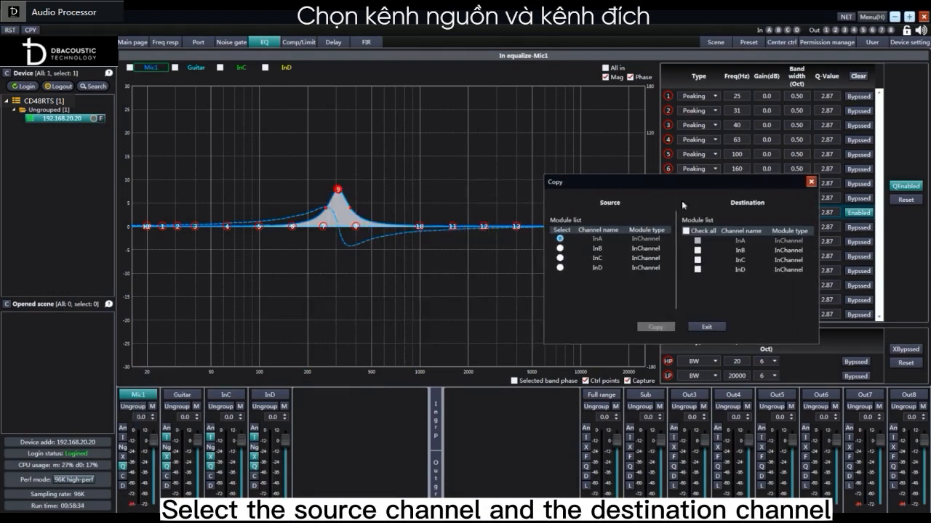
pyautogui.click(560, 249)
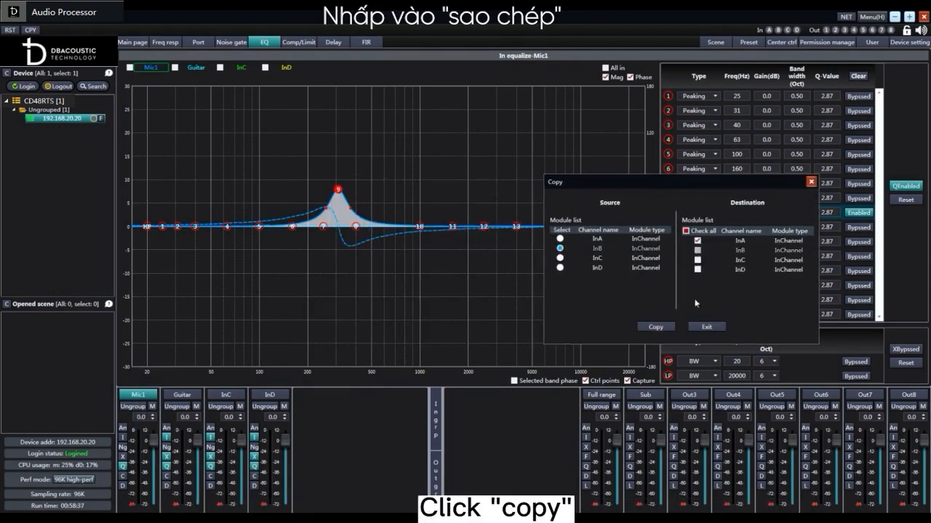
pyautogui.click(655, 328)
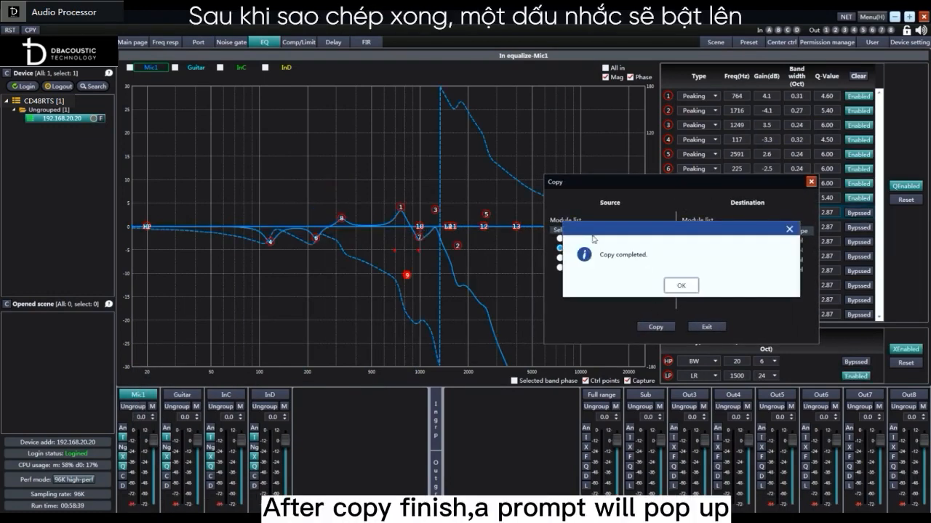
pyautogui.click(680, 286)
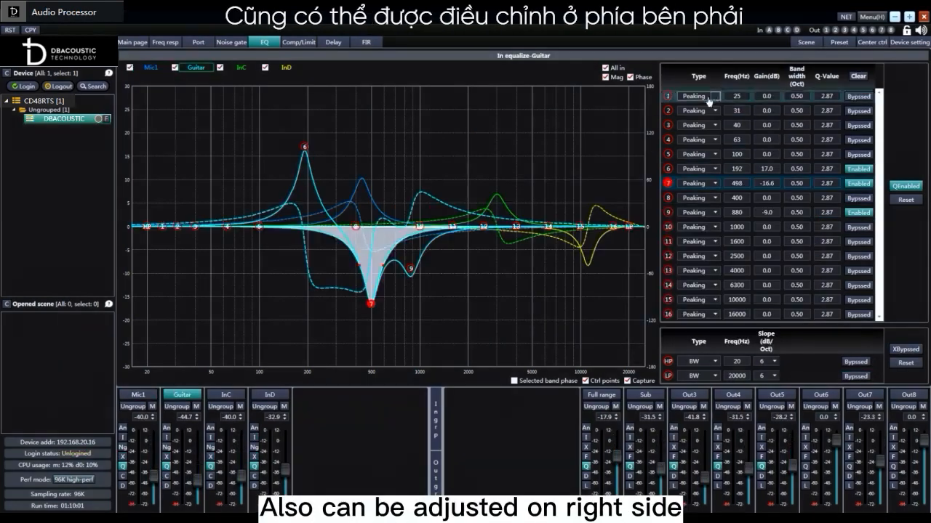
# Set the Guitar channel's EQ band 1 to 20 Hz with a gain of 4 dB in the parameter table
pyautogui.click(696, 95)
pyautogui.click(736, 96)
pyautogui.moveTo(758, 96); pyautogui.dragTo(784, 102)
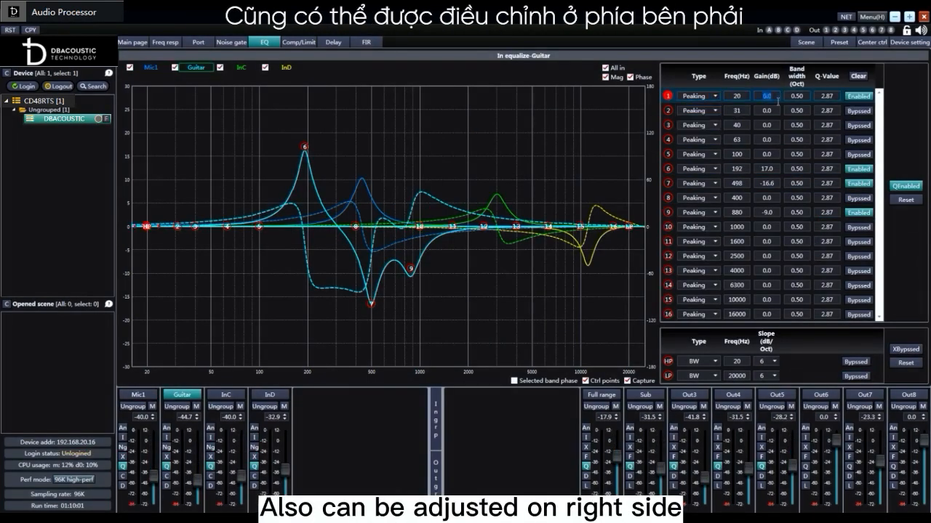
pyautogui.write('4')
pyautogui.click(802, 96)
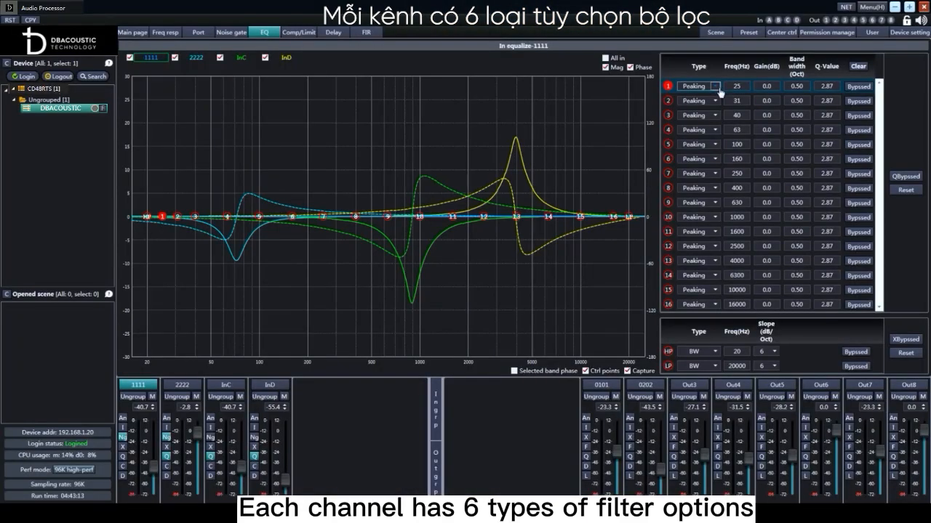
# Select the BW type for channel 1111's high-pass filter and switch its bypass on and off
pyautogui.click(715, 86)
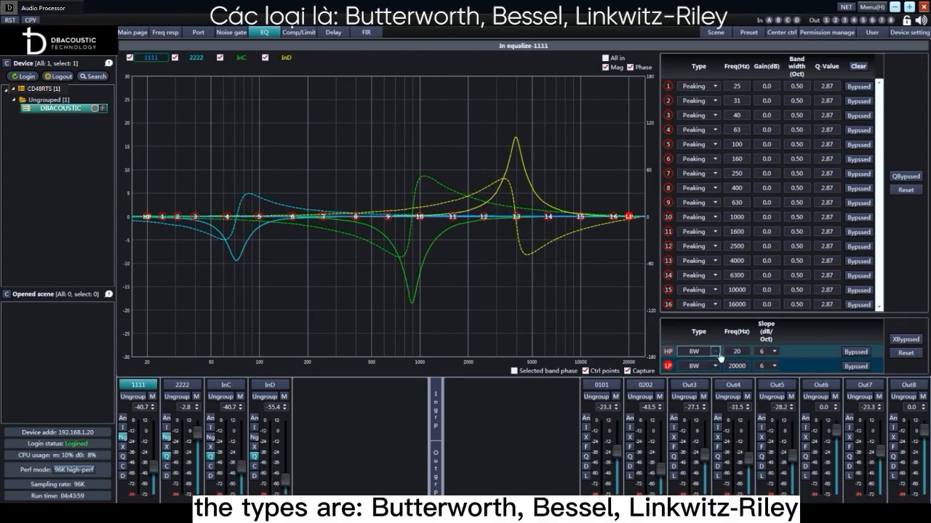
pyautogui.click(717, 351)
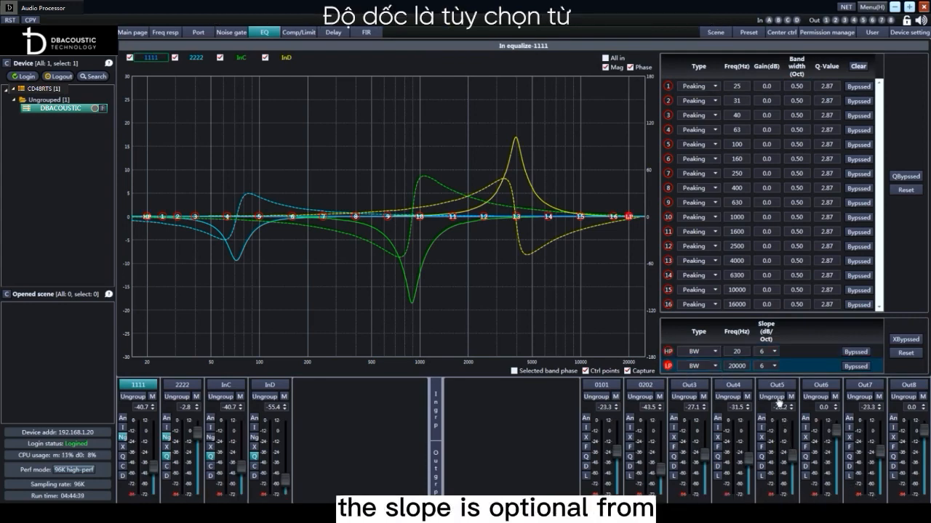
pyautogui.click(775, 352)
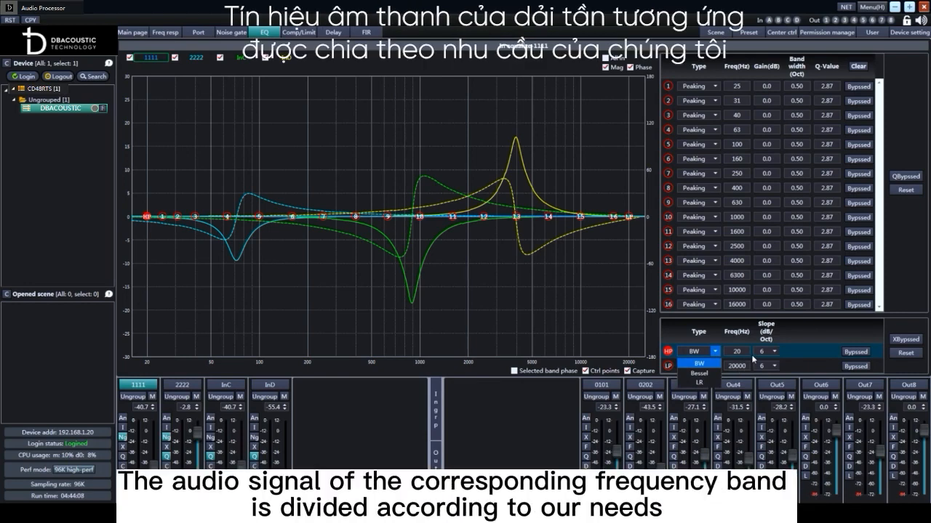
pyautogui.click(710, 364)
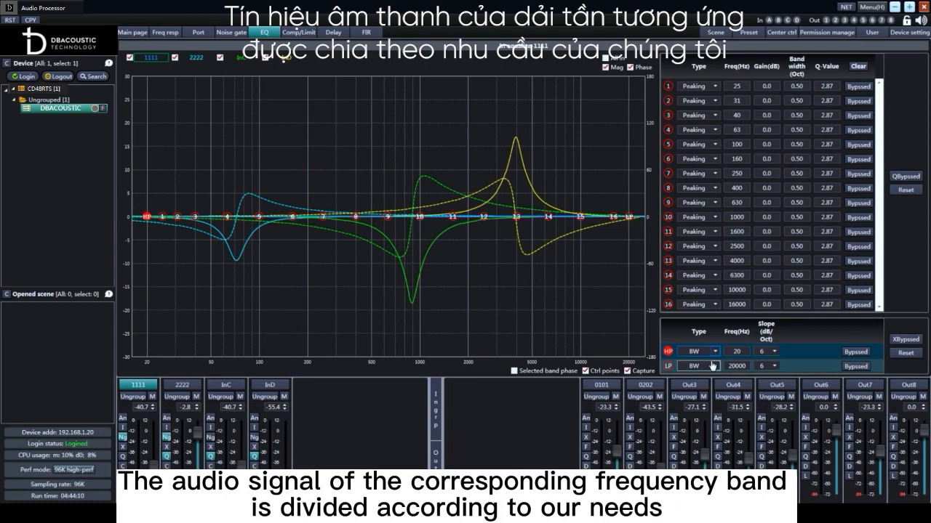
pyautogui.click(855, 353)
pyautogui.click(855, 352)
# Set channel 1111's low-pass filter type to Bessel and toggle the bypass of its low-pass and high-pass filters
pyautogui.click(713, 367)
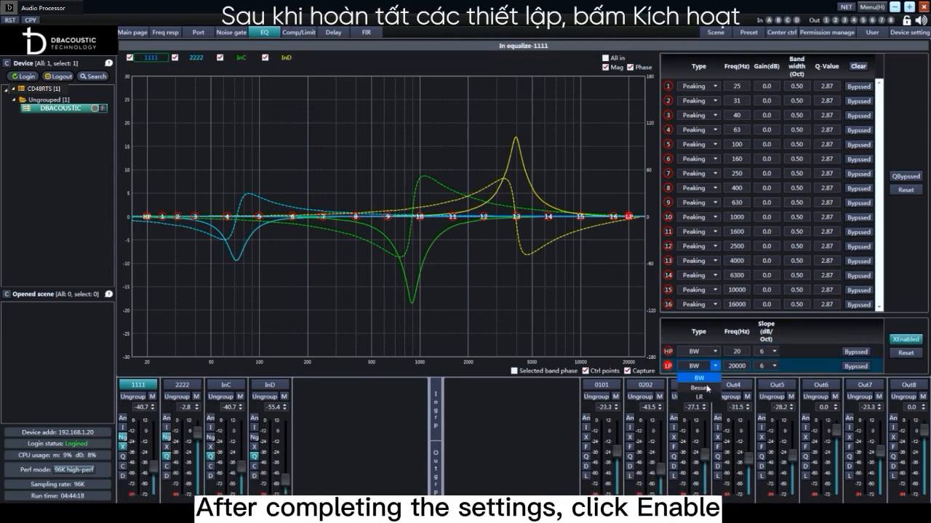
pyautogui.click(706, 388)
pyautogui.click(856, 366)
pyautogui.click(856, 352)
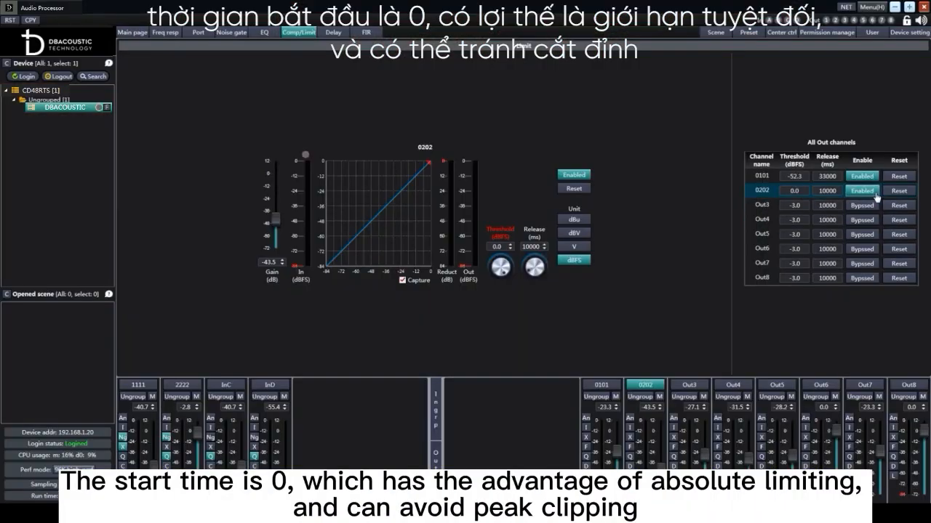
# Switch the limiters of output channels 0202 and 0101 off and back on
pyautogui.click(877, 194)
pyautogui.click(877, 195)
pyautogui.click(875, 182)
pyautogui.click(874, 181)
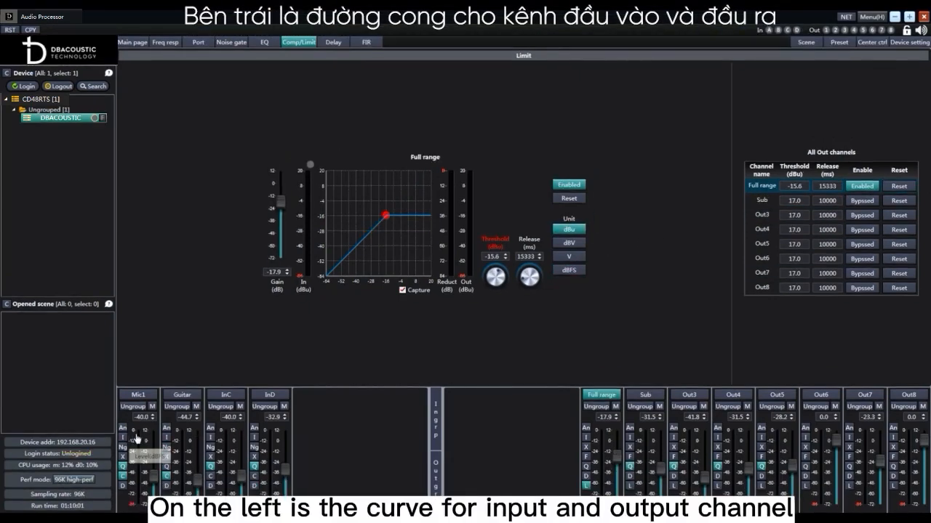
# Set the Mic1 compressor's threshold to about -29.1 dBFS, its ratio to 5.0 and its attack to 1 ms
pyautogui.click(135, 438)
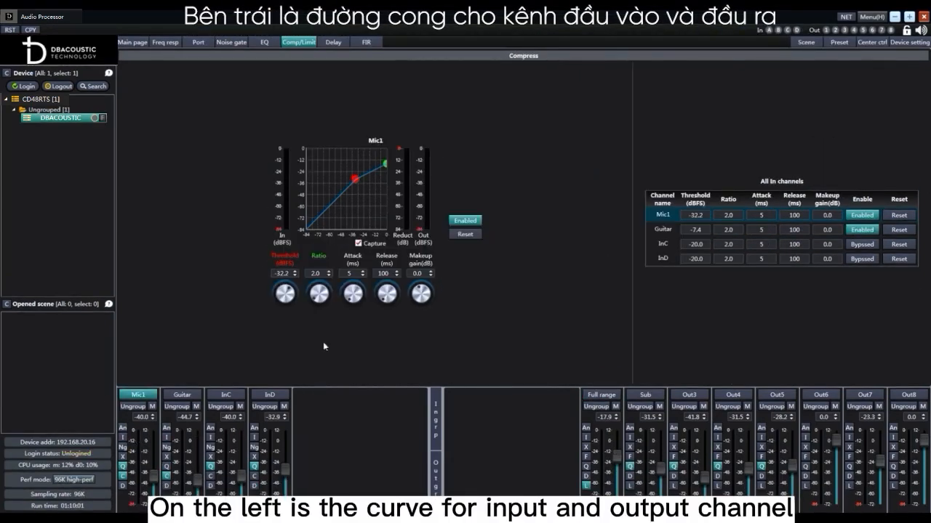
pyautogui.moveTo(292, 294)
pyautogui.mouseDown()
pyautogui.moveTo(284, 365)
pyautogui.moveTo(287, 289)
pyautogui.mouseUp()
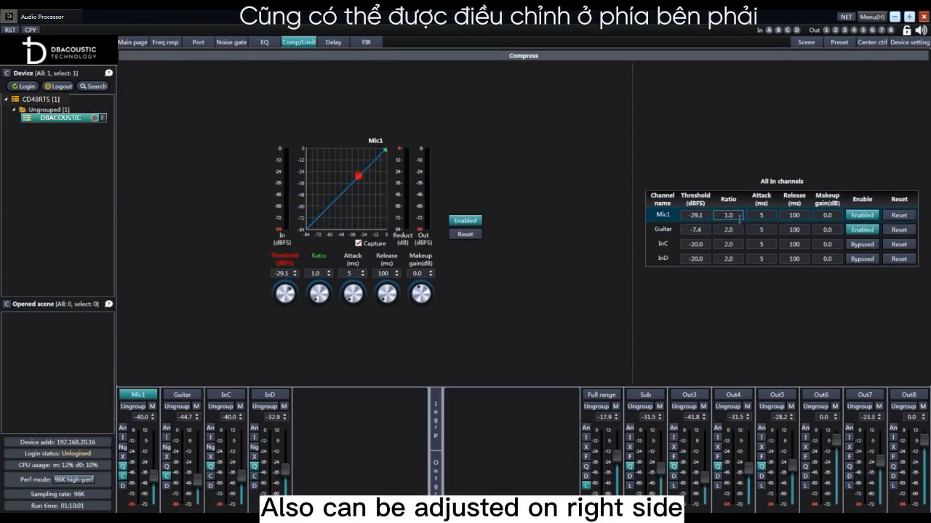
pyautogui.doubleClick(728, 216)
pyautogui.write('5')
pyautogui.press('Tab')
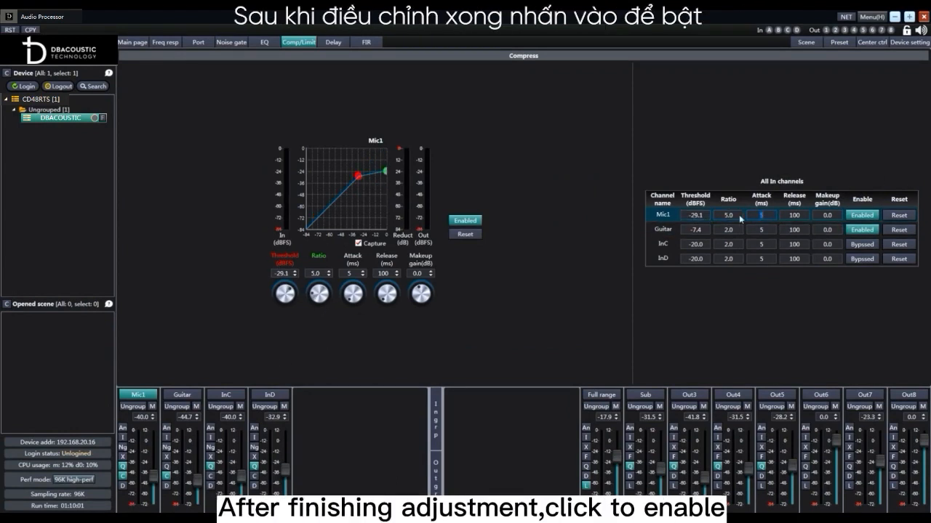
# Switch the Mic1 compressor off and back on, and reset its parameters
pyautogui.click(876, 219)
pyautogui.click(876, 217)
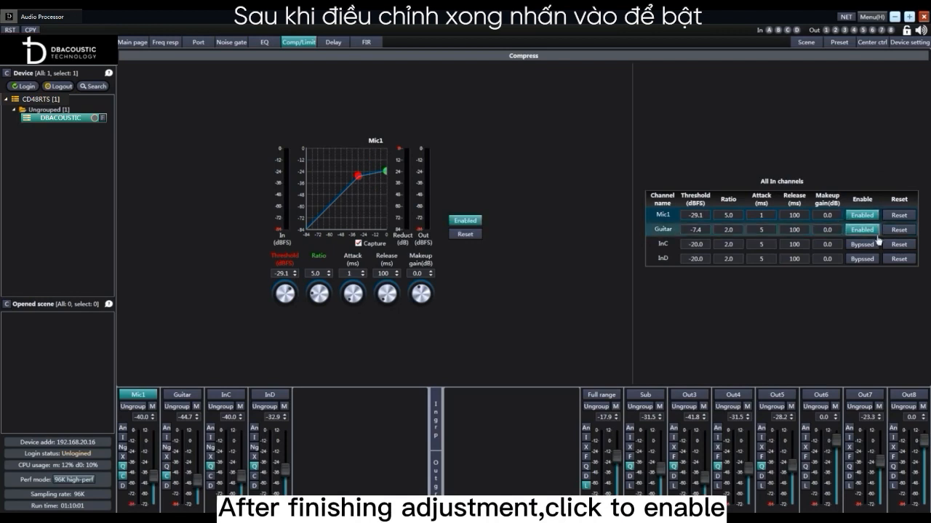
pyautogui.click(901, 217)
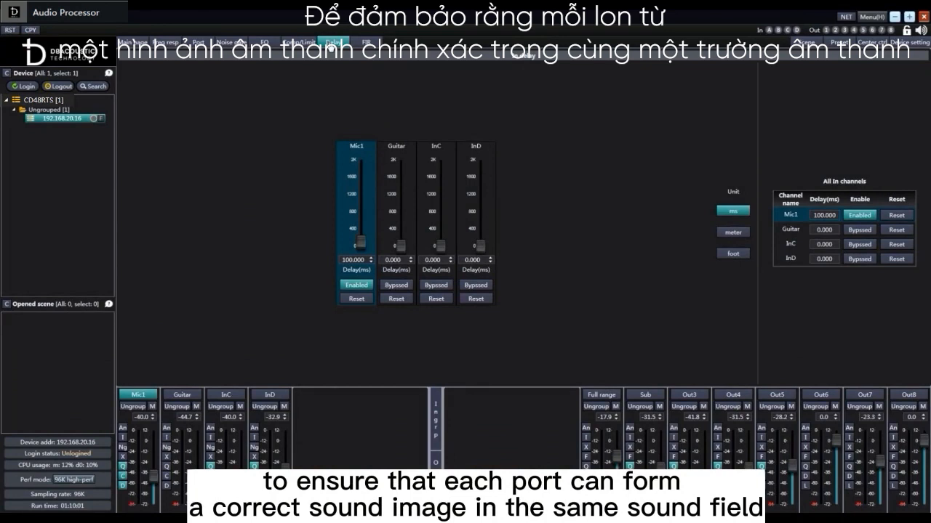
# Show the output channel delays in milliseconds and set the Full range delay to 2000 ms
pyautogui.click(191, 440)
pyautogui.click(613, 445)
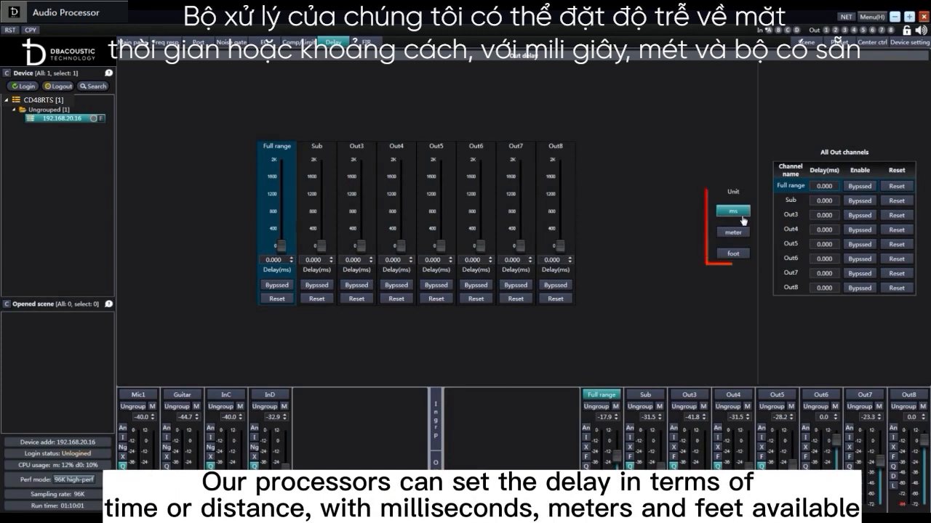
pyautogui.click(740, 253)
pyautogui.click(739, 210)
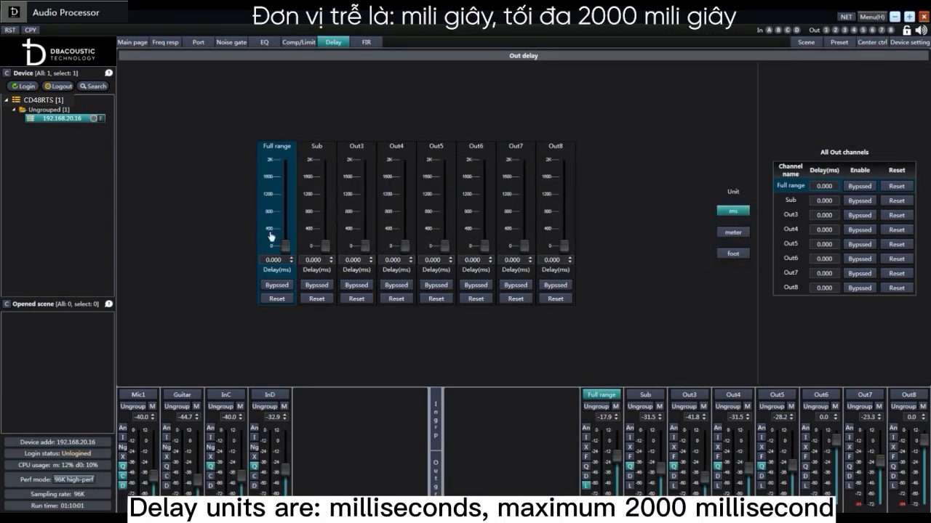
pyautogui.moveTo(285, 246); pyautogui.dragTo(294, 150)
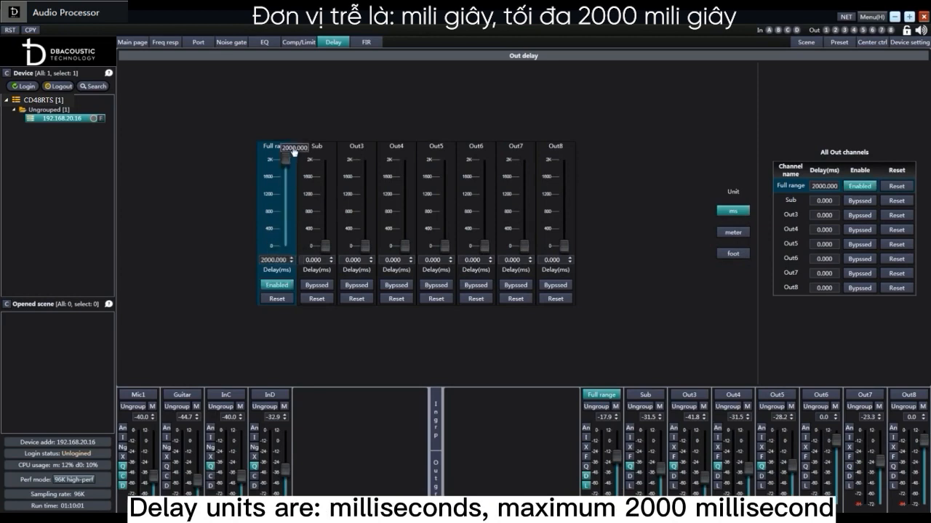
# Set the Sub output's delay to 680 m and the Out3 output's delay to 2230.971 ft
pyautogui.click(733, 232)
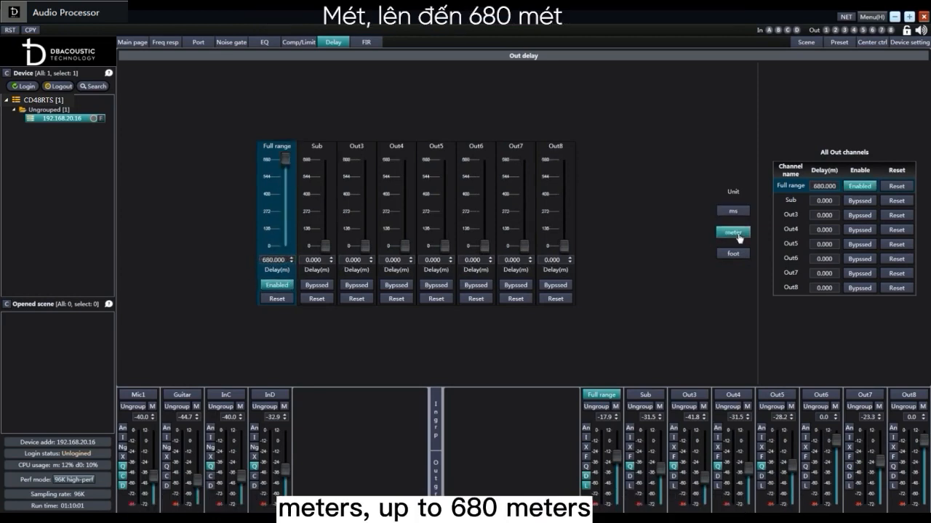
pyautogui.moveTo(325, 245); pyautogui.dragTo(331, 154)
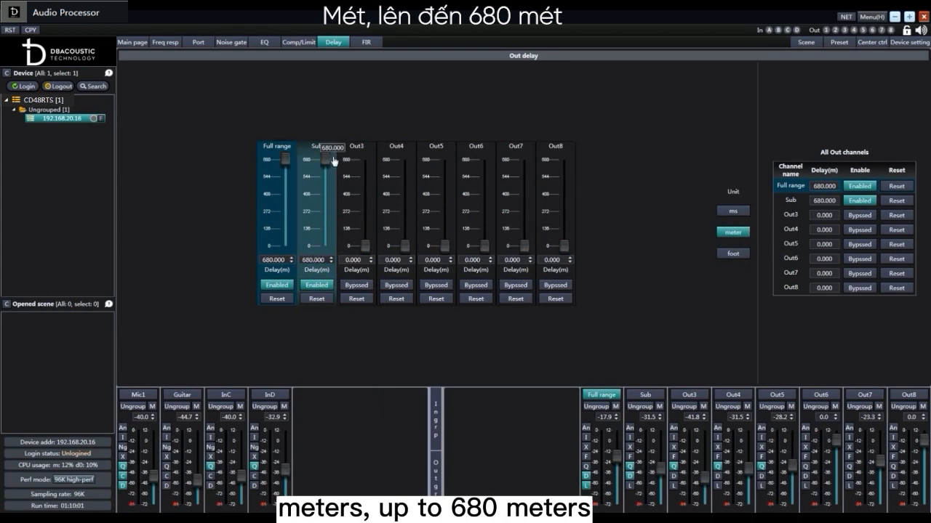
pyautogui.click(735, 254)
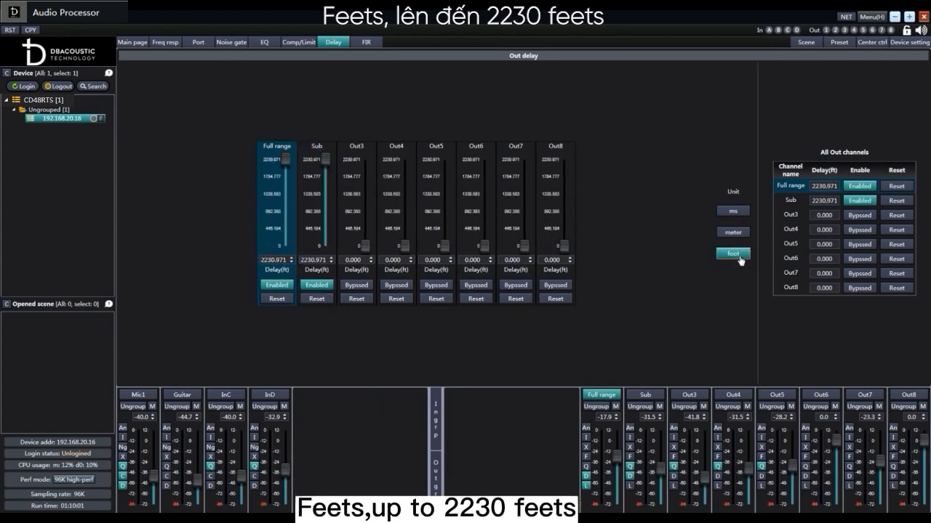
pyautogui.moveTo(365, 247); pyautogui.dragTo(369, 192)
pyautogui.moveTo(369, 192); pyautogui.dragTo(369, 154)
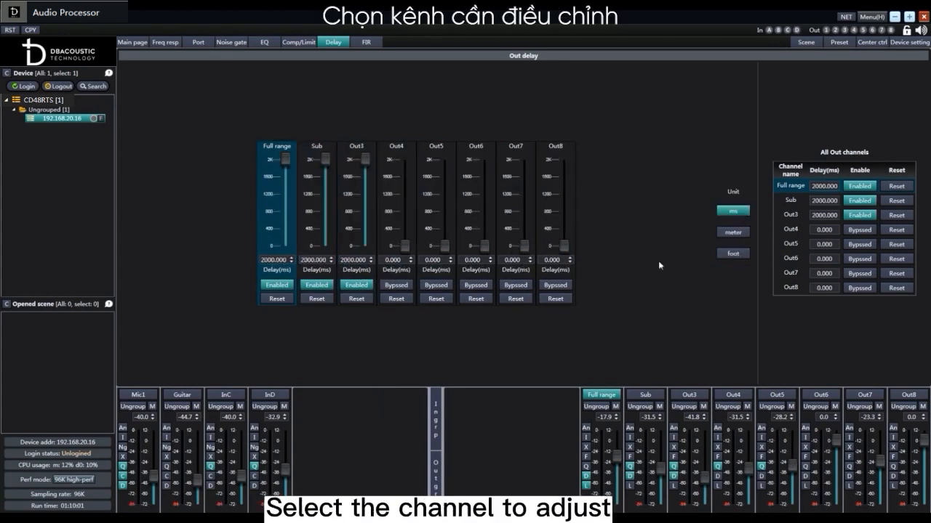
# Set the Mic1 input channel's delay to 200 ms and switch the delay off and back on
pyautogui.click(133, 446)
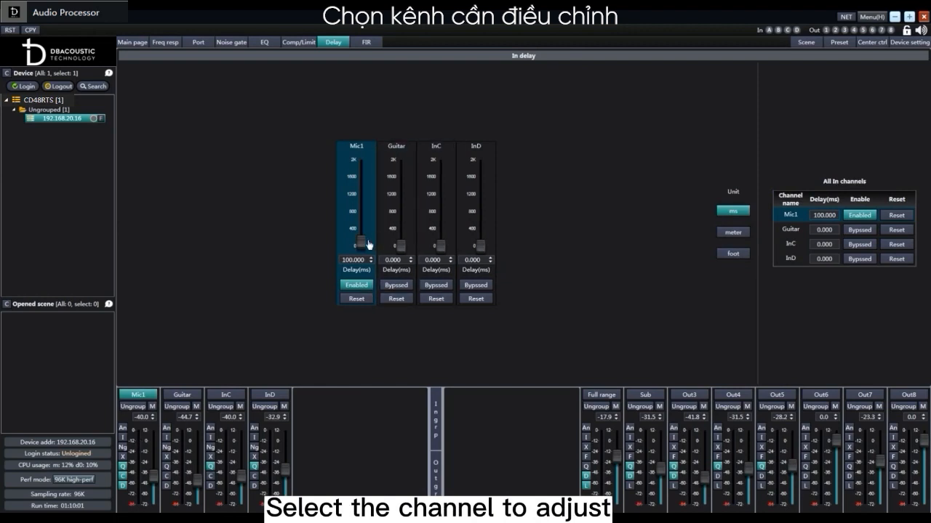
pyautogui.moveTo(367, 245); pyautogui.dragTo(362, 216)
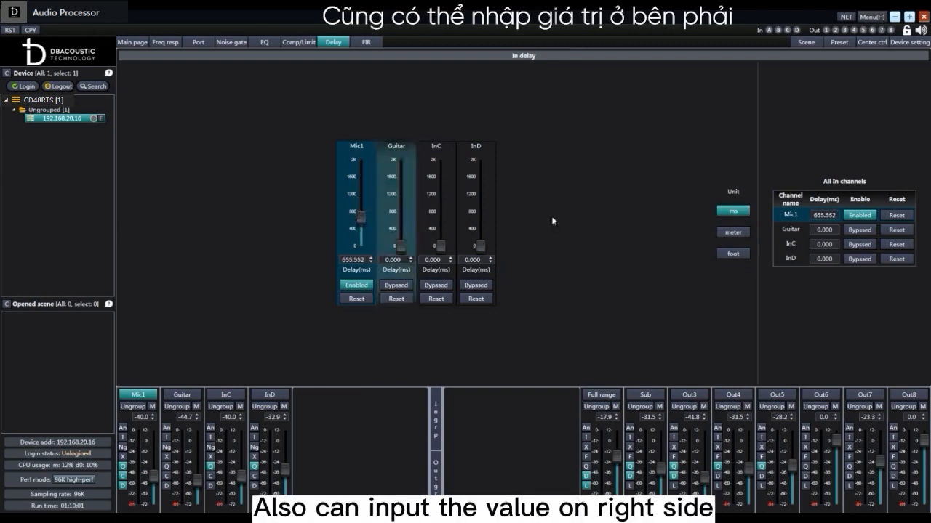
pyautogui.moveTo(837, 216); pyautogui.dragTo(794, 218)
pyautogui.write('200')
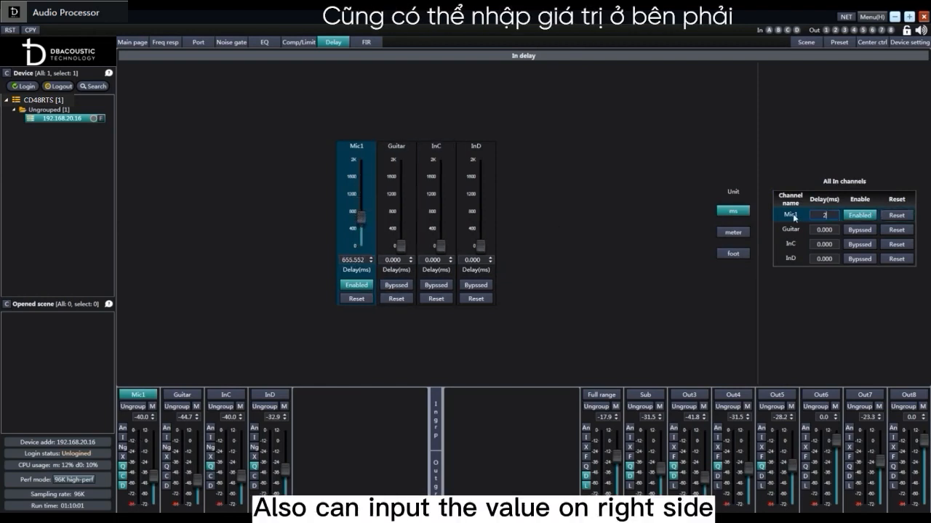
pyautogui.press('Return')
pyautogui.click(867, 219)
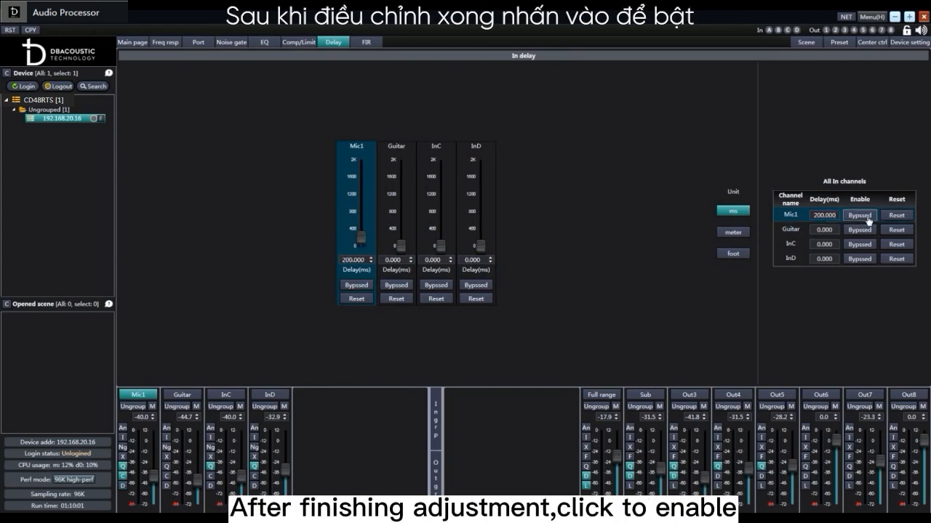
pyautogui.click(867, 219)
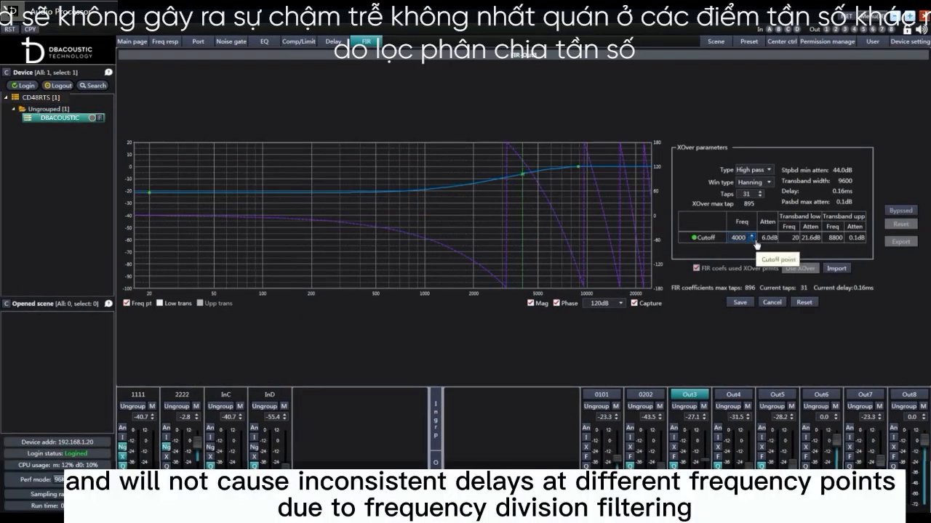
# Lower the cutoff frequency of the FIR crossover filter on output channel Out3 to about 1510 Hz
pyautogui.scroll(-20, 756, 244)
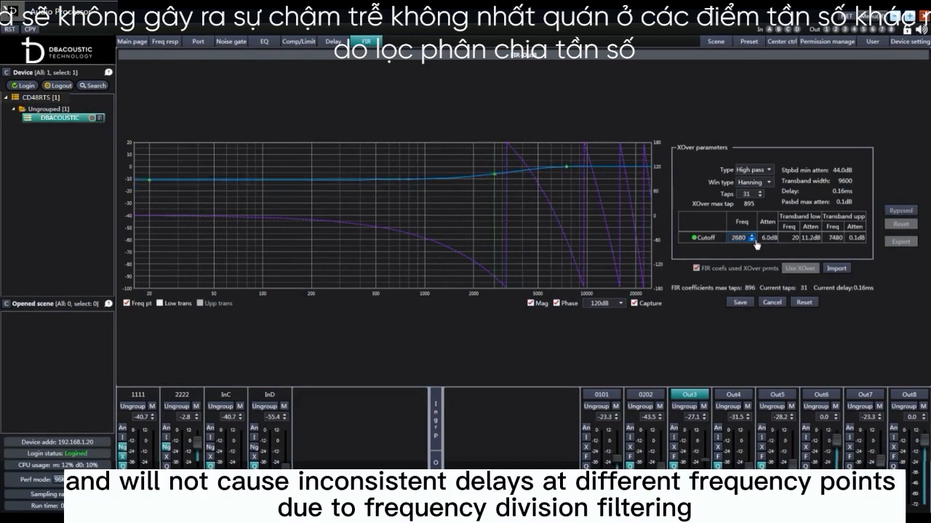
pyautogui.scroll(-4, 756, 244)
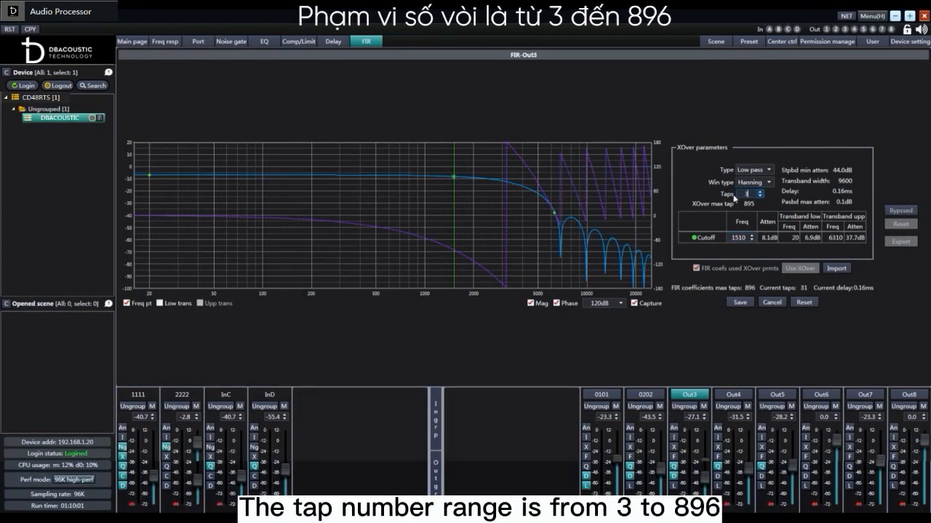
pyautogui.scroll(-12, 763, 198)
pyautogui.scroll(-4, 762, 198)
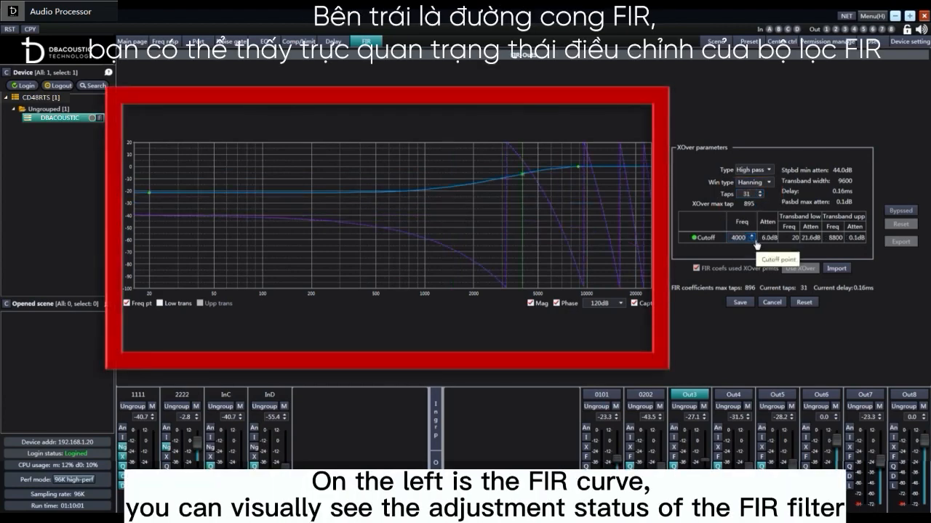
pyautogui.scroll(-8, 756, 245)
pyautogui.scroll(-10, 756, 245)
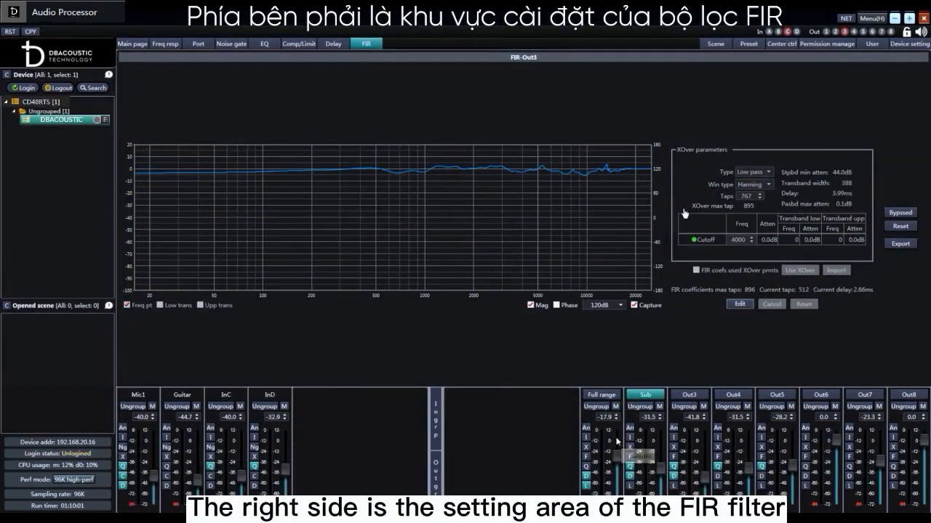
# Open the Sub output channel's FIR filter for editing and adjust its number of taps
pyautogui.click(607, 436)
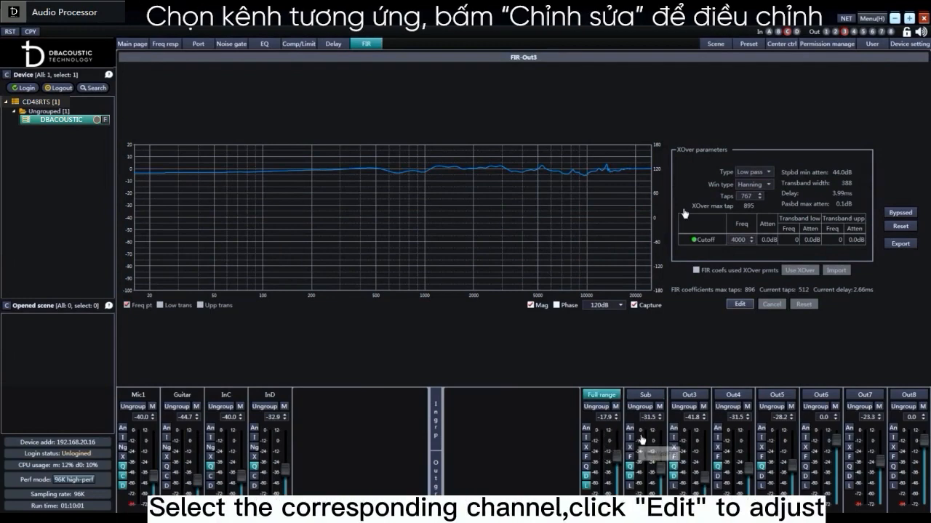
pyautogui.click(645, 439)
pyautogui.click(739, 303)
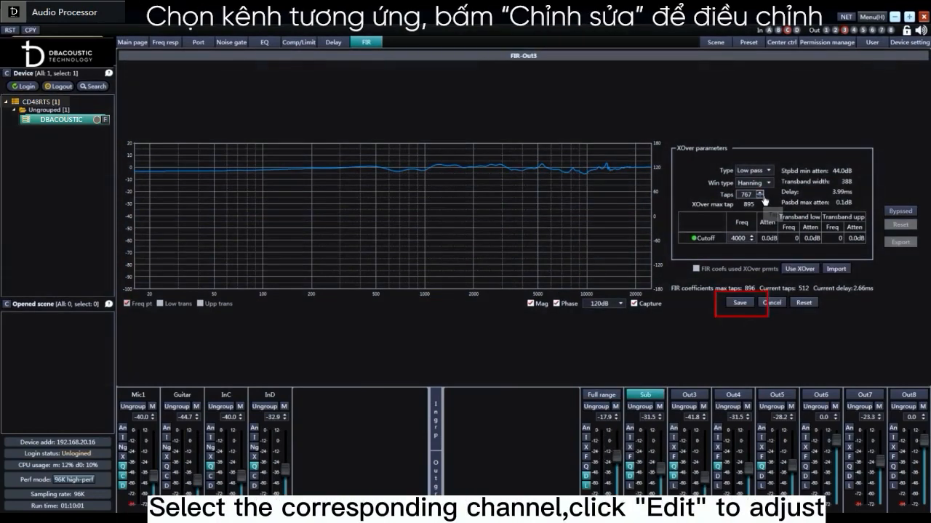
pyautogui.click(760, 197)
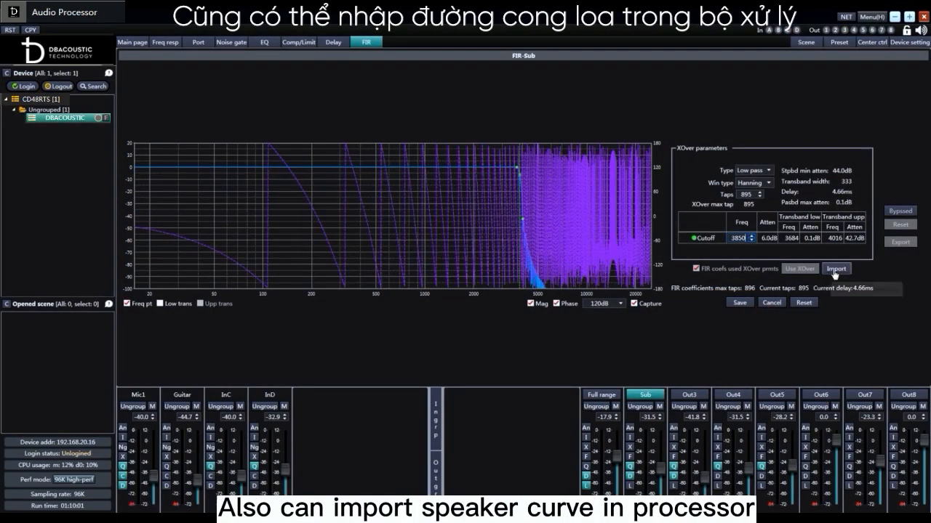
# Import FIR coefficients from a text file (*.txt;*.fir) and save the FIR filter of output channel Out5
pyautogui.click(834, 270)
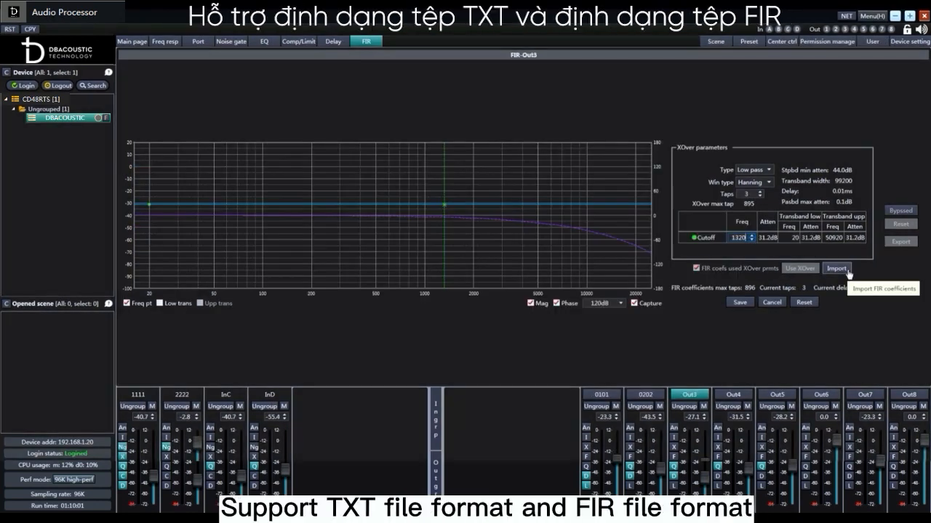
pyautogui.click(847, 271)
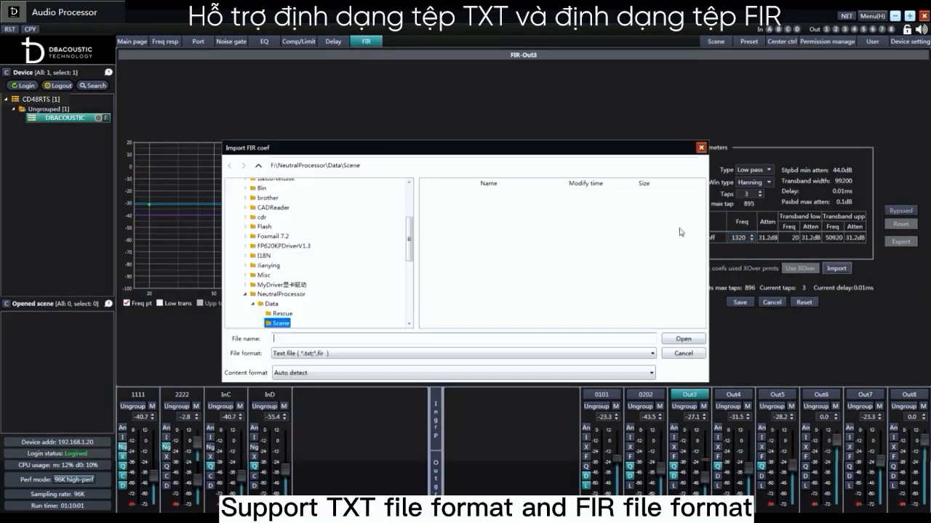
pyautogui.click(335, 355)
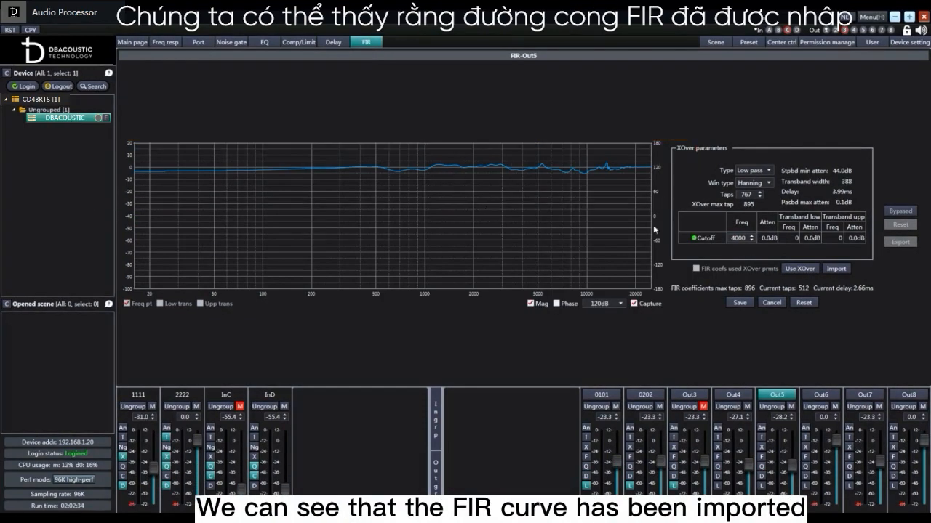
pyautogui.click(740, 302)
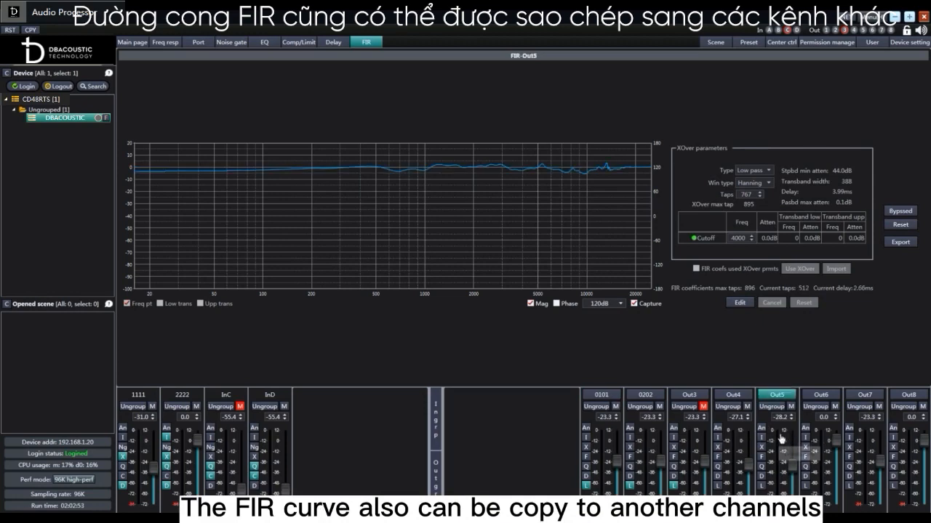
# Copy the settings of output channel Out5, including its FIR curve, to output channels Out1 and Out2
pyautogui.rightClick(780, 438)
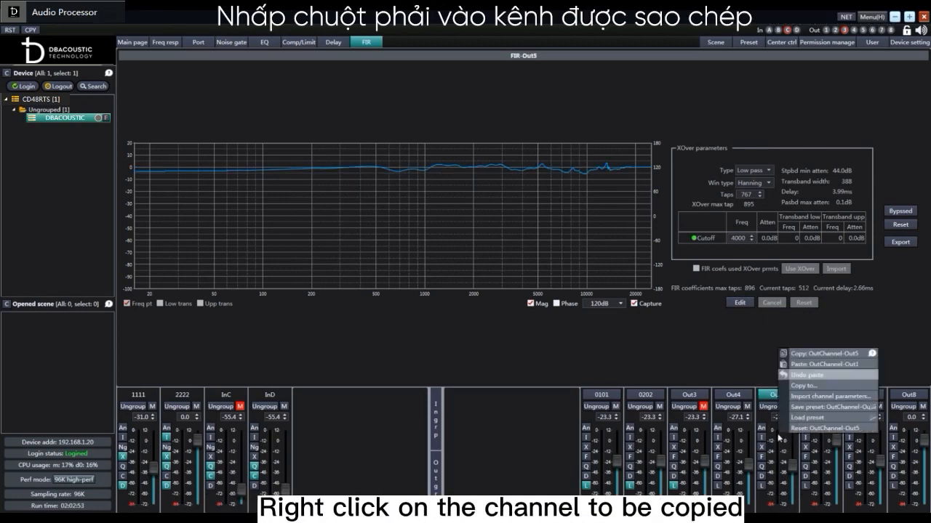
pyautogui.click(805, 386)
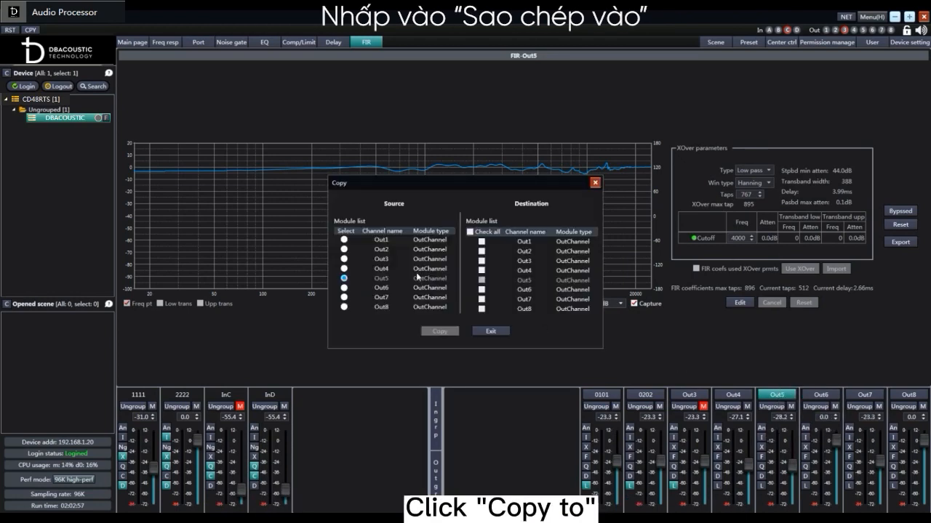
pyautogui.click(481, 242)
pyautogui.click(481, 251)
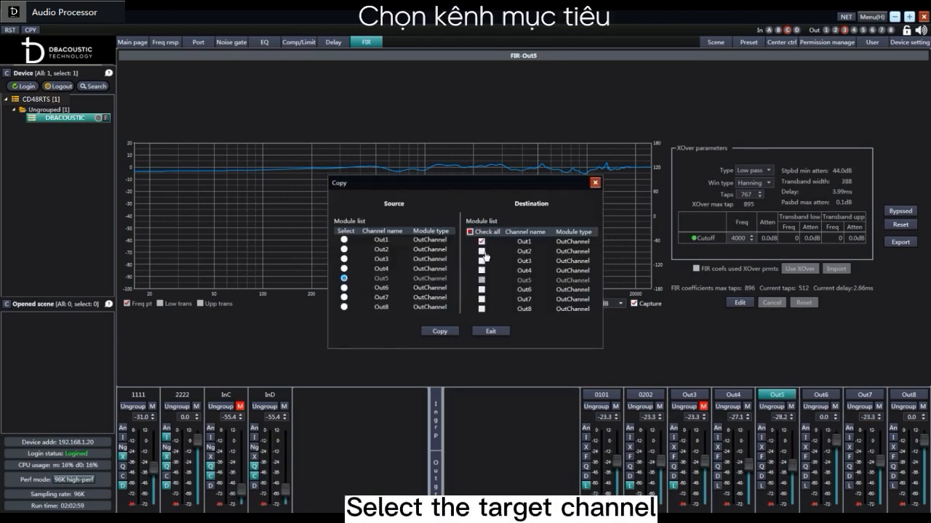
pyautogui.click(440, 331)
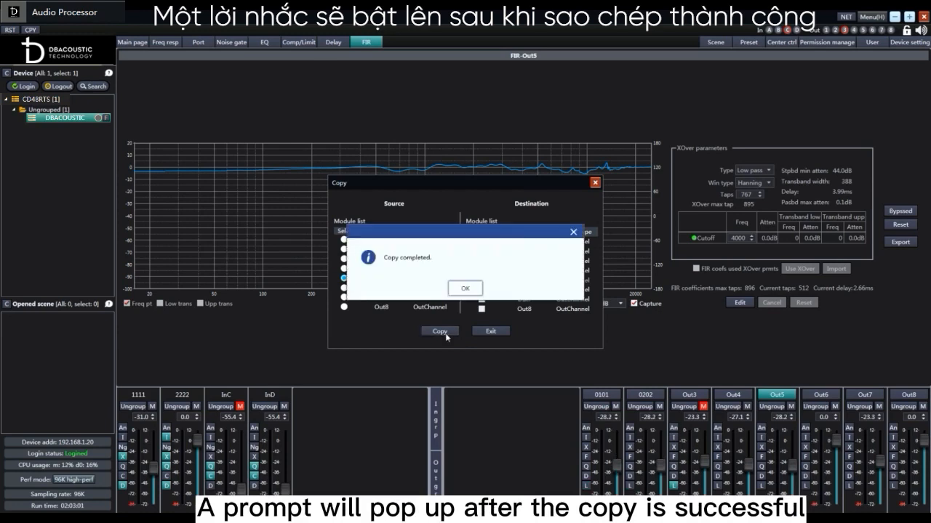
pyautogui.click(470, 291)
pyautogui.click(491, 331)
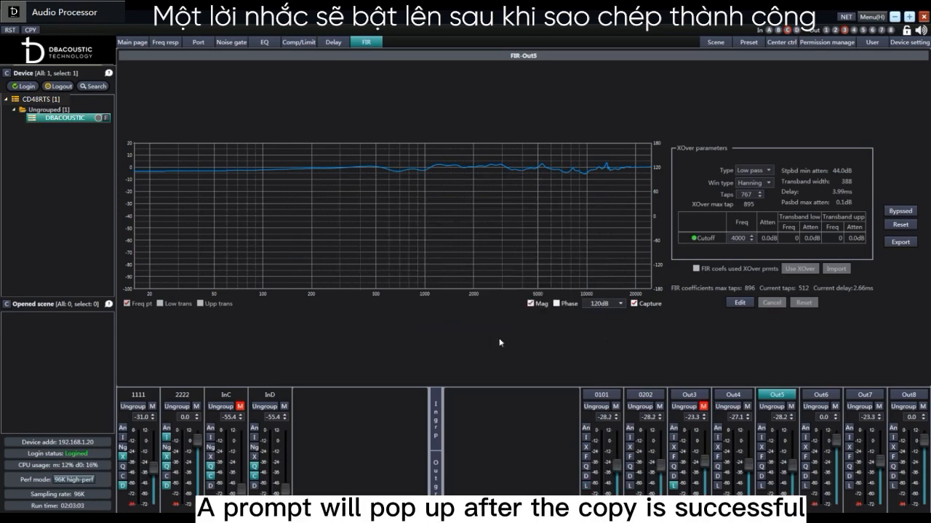
pyautogui.click(617, 445)
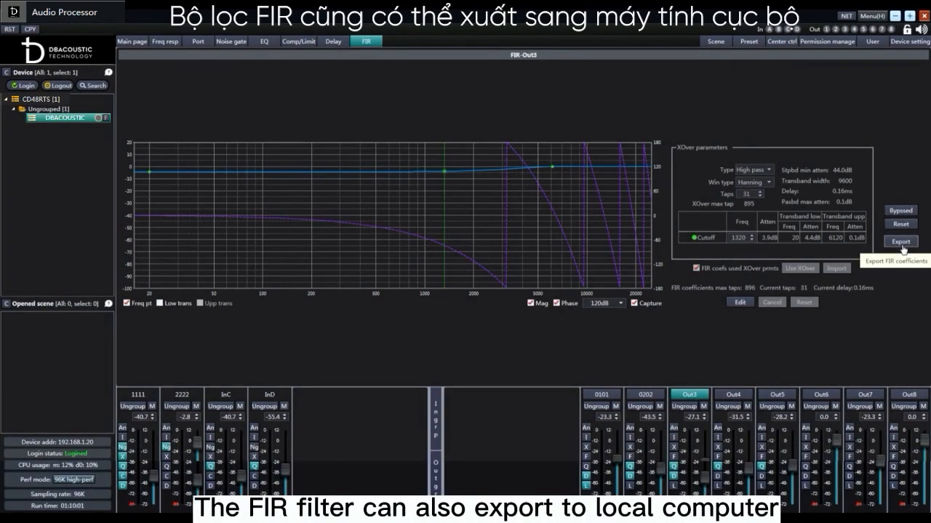
# Open the export of Out3's FIR coefficients and check the file format options, with Text file (*.txt) as the format
pyautogui.click(900, 245)
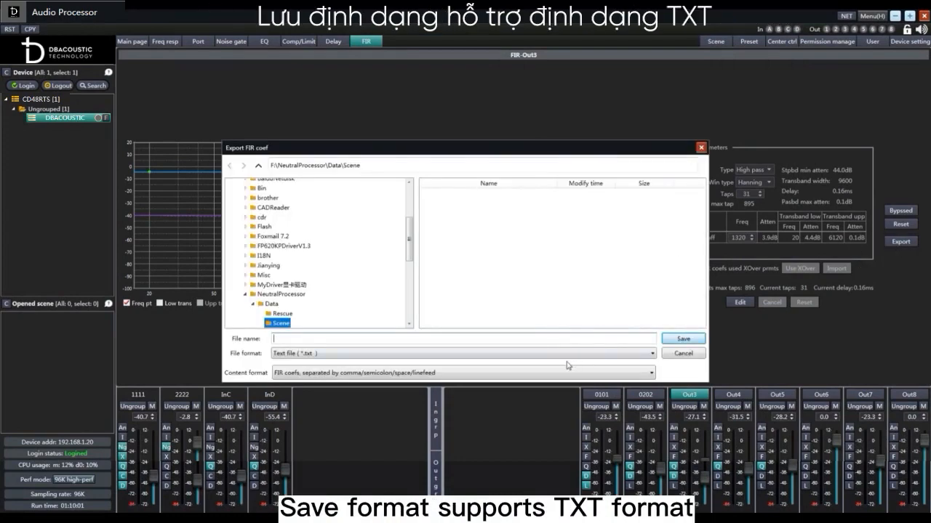
pyautogui.click(566, 356)
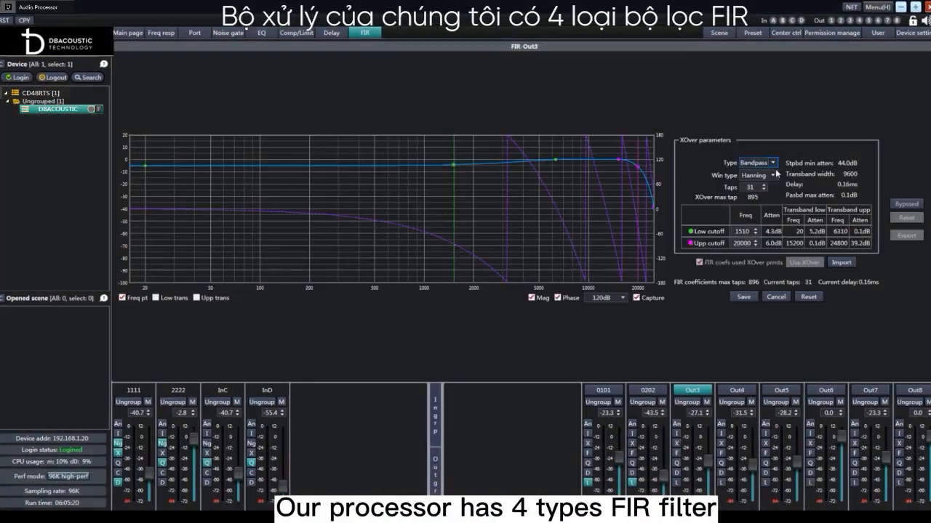
# Review the filter type and window type options of Out3's FIR crossover and lower its number of taps
pyautogui.click(777, 166)
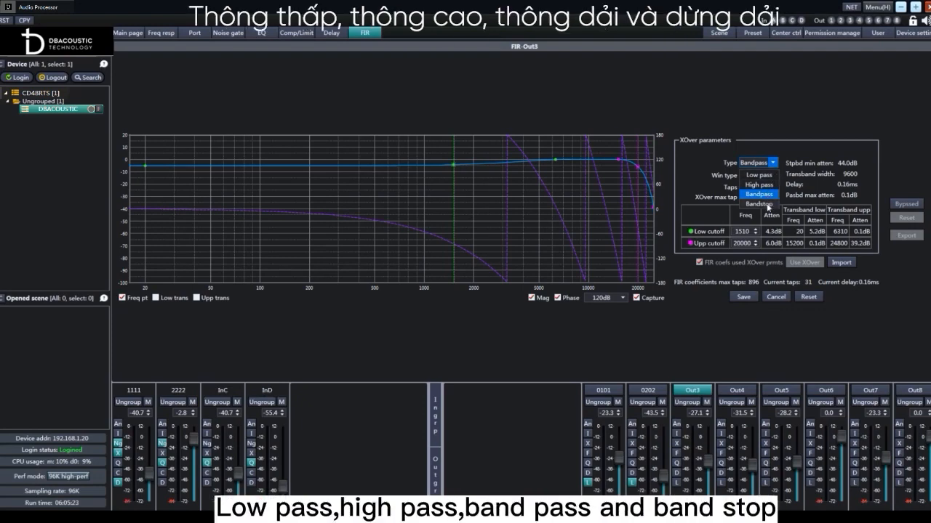
pyautogui.click(786, 188)
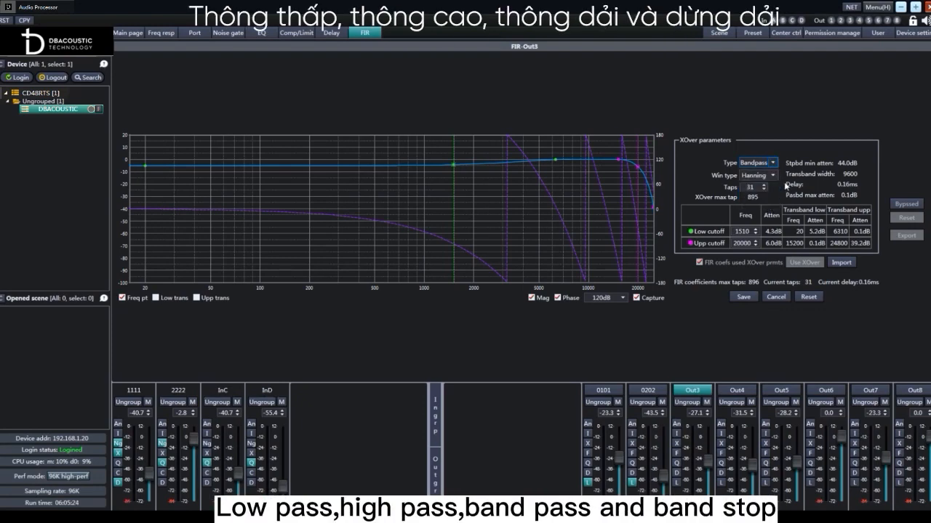
pyautogui.click(773, 176)
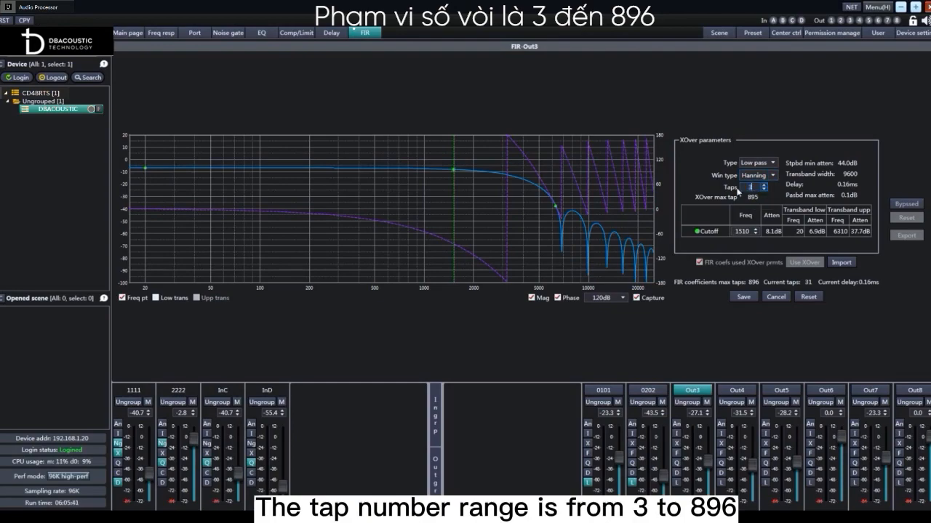
pyautogui.click(763, 185)
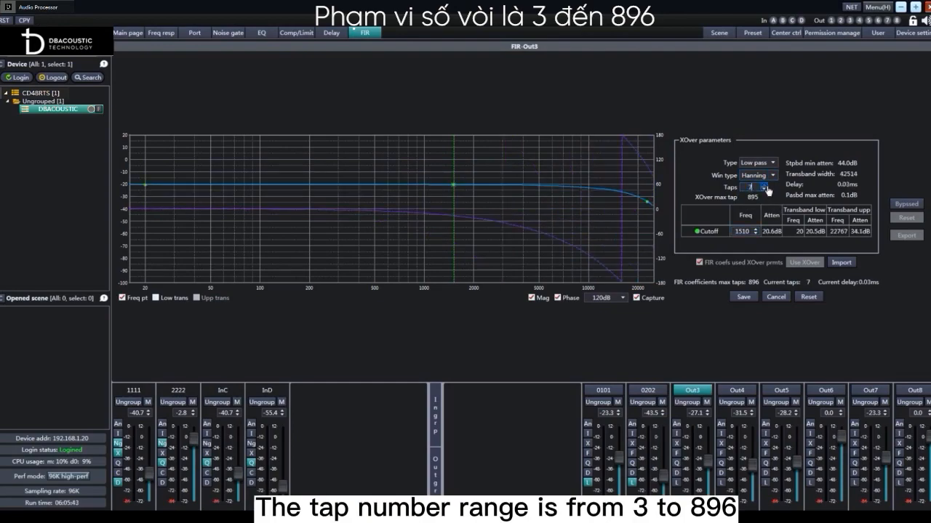
pyautogui.click(763, 190)
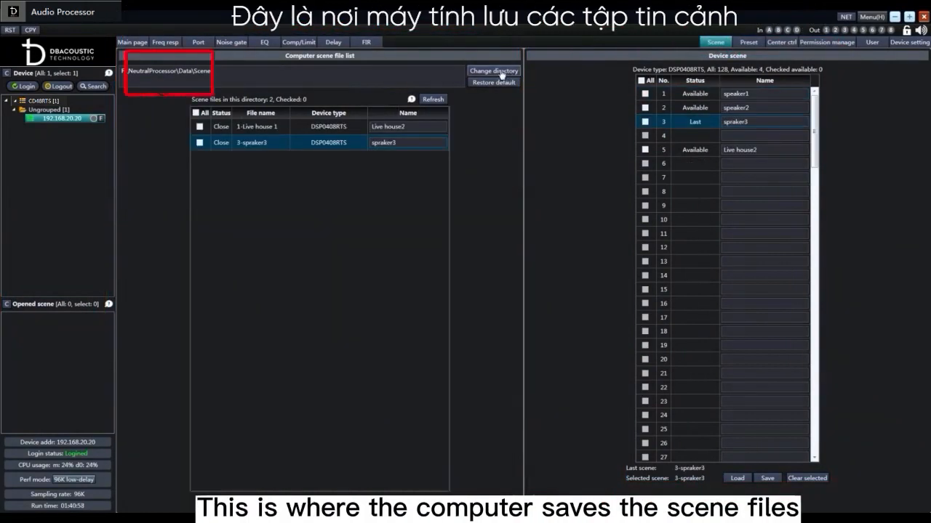
# Set F:\NeutralProcessor\Data\Scene as the computer's scene file directory and download device scene 3 (spraker3) to it
pyautogui.click(501, 74)
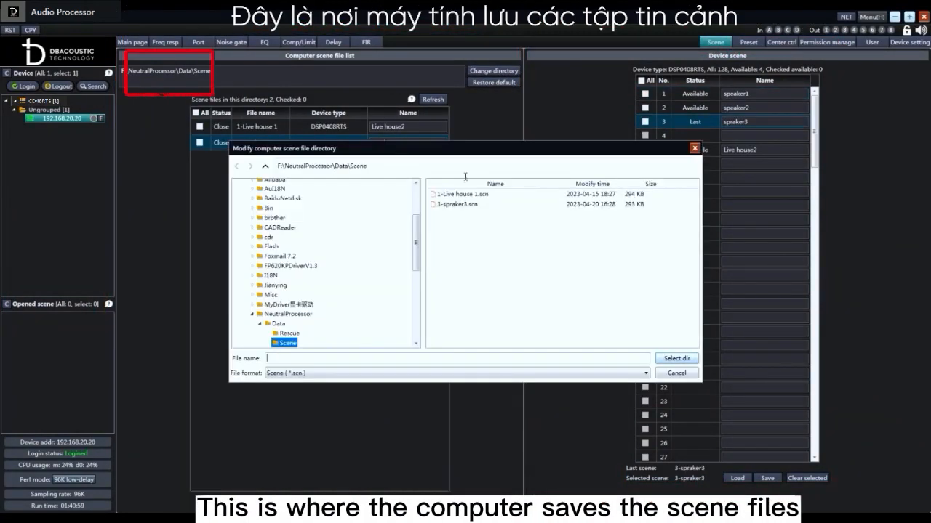
pyautogui.click(676, 359)
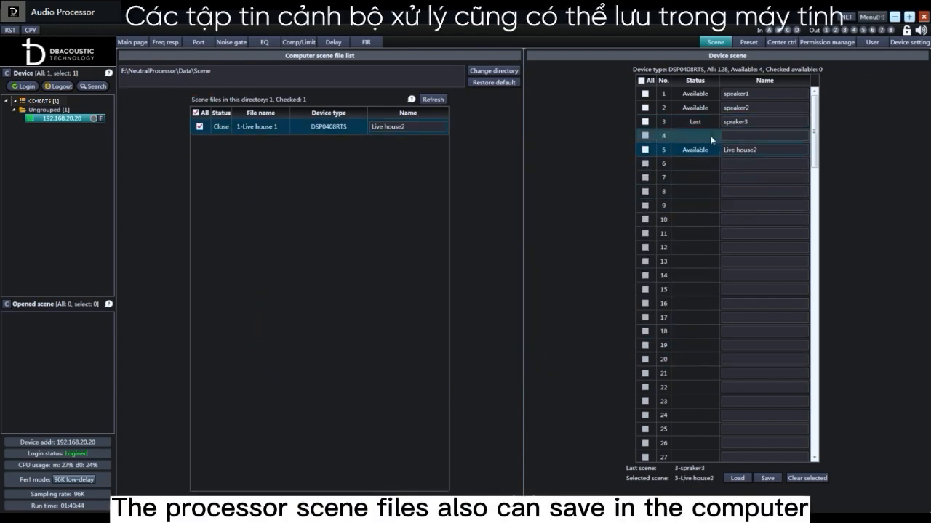
pyautogui.click(737, 122)
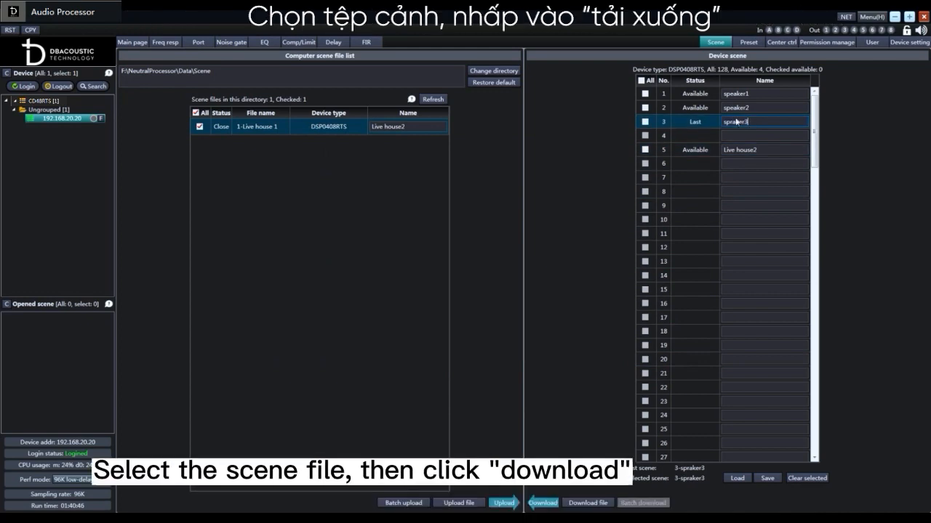
pyautogui.click(553, 505)
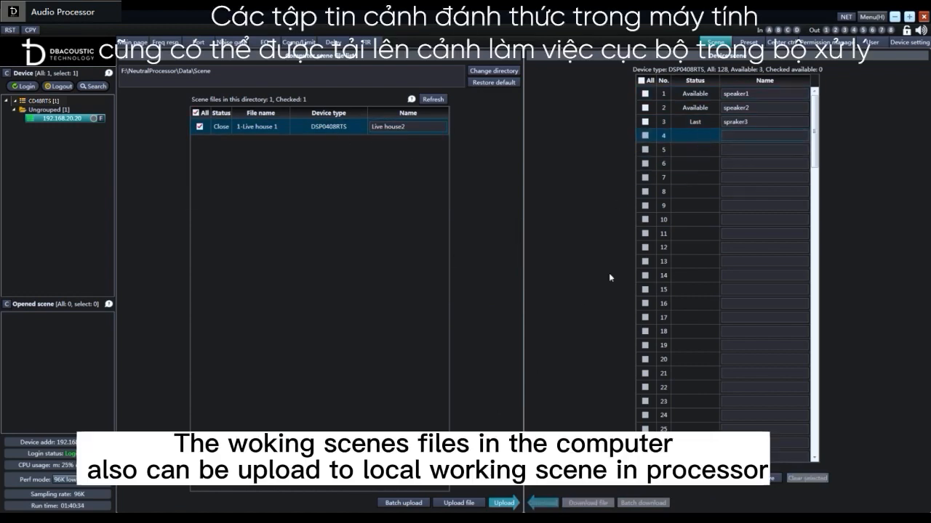
# Upload the computer scene file 1-Live house 1 to scene slot 5 of the device
pyautogui.click(696, 150)
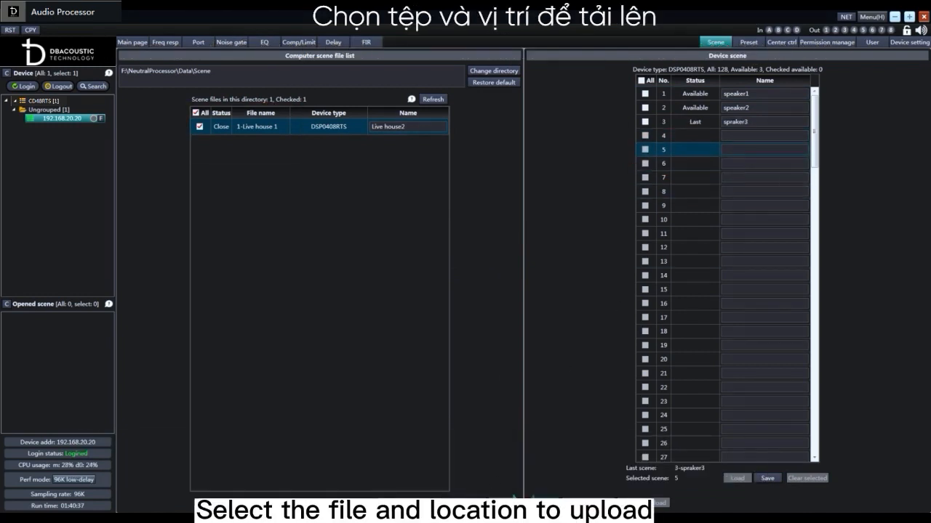
pyautogui.click(465, 505)
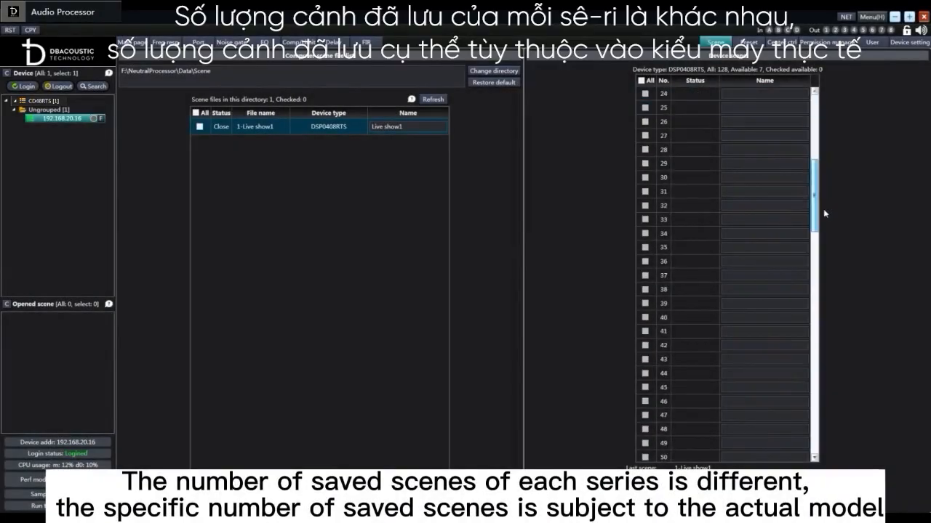
pyautogui.moveTo(824, 214); pyautogui.dragTo(825, 95)
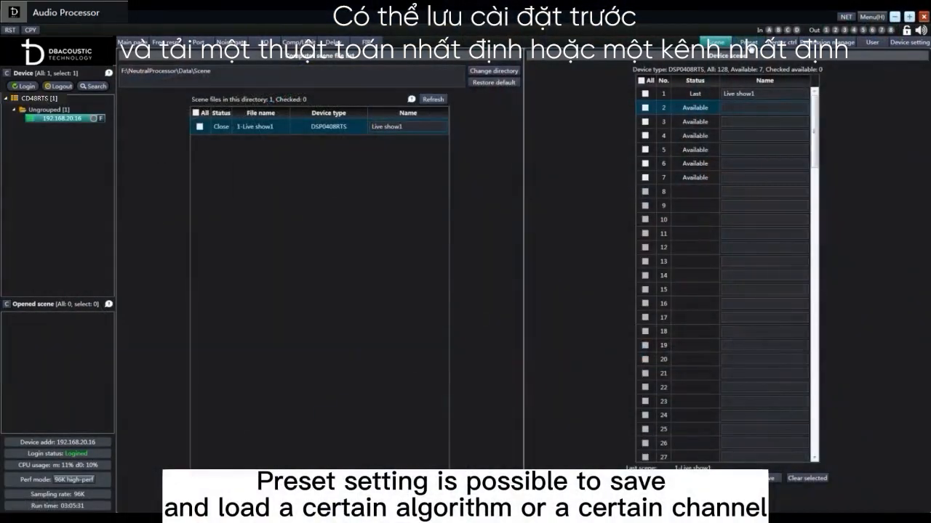
# View the preset list and save the Mic1 input channel's settings to preset 1 under the name EQ1
pyautogui.click(748, 42)
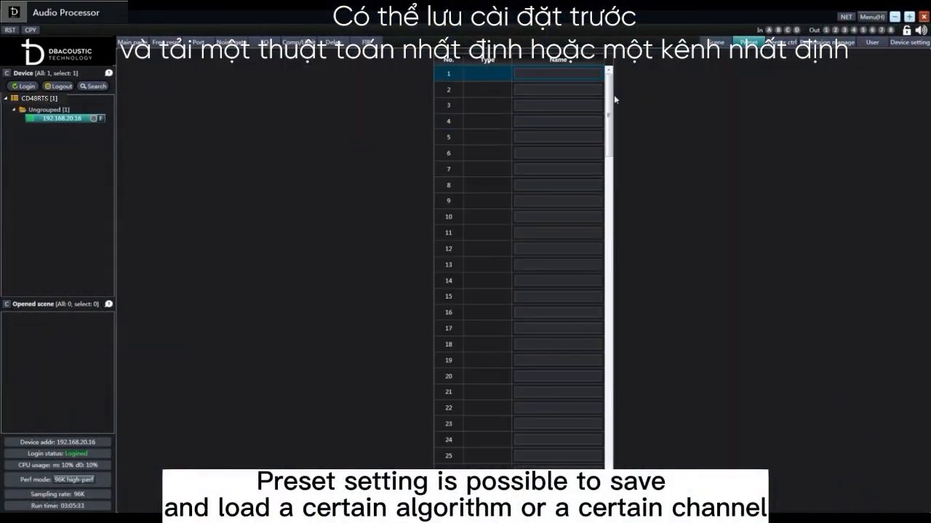
pyautogui.moveTo(610, 95); pyautogui.dragTo(629, 93)
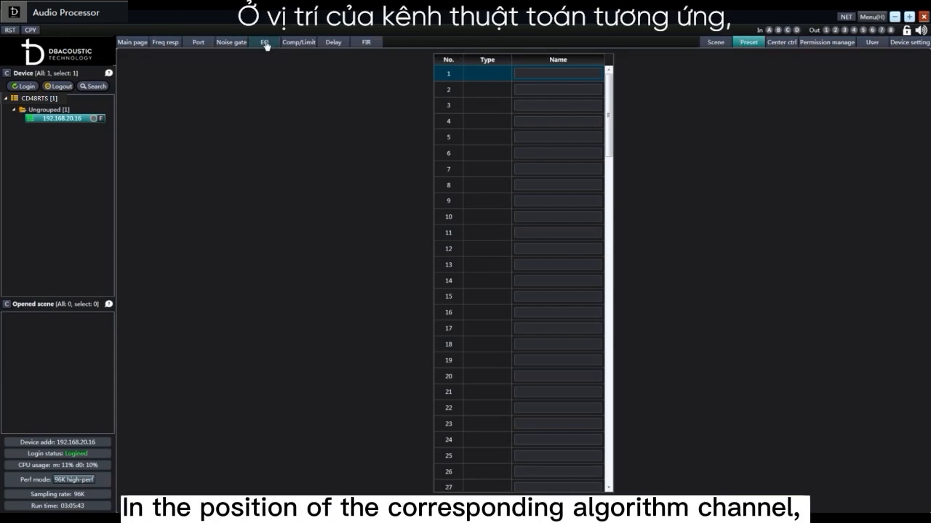
pyautogui.click(265, 42)
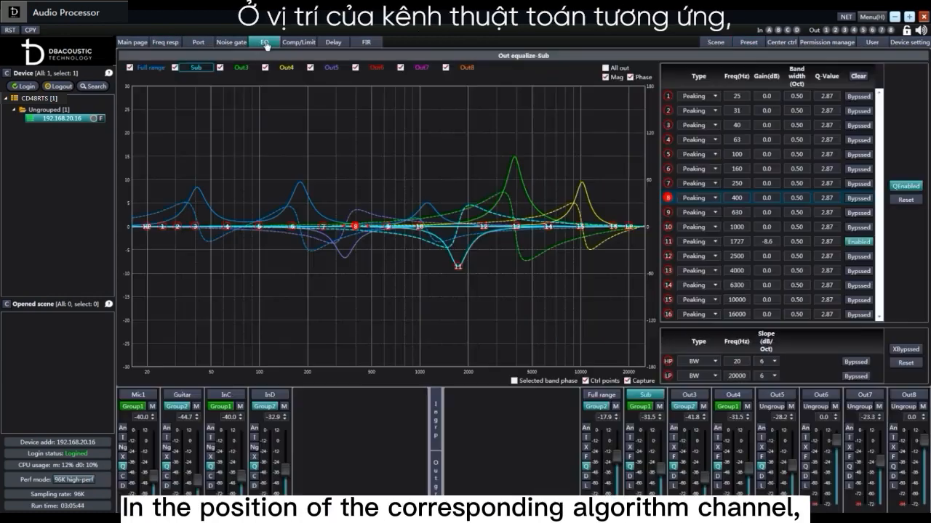
pyautogui.rightClick(139, 429)
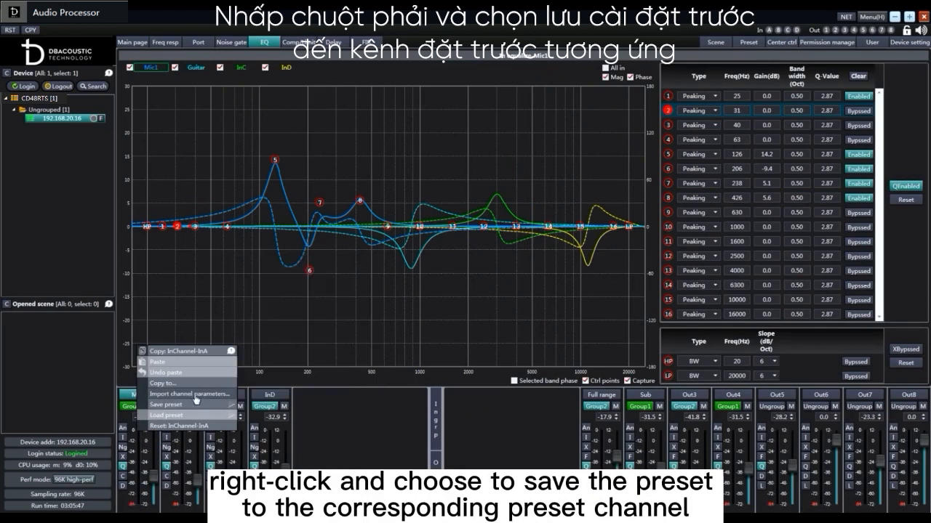
pyautogui.moveTo(197, 403)
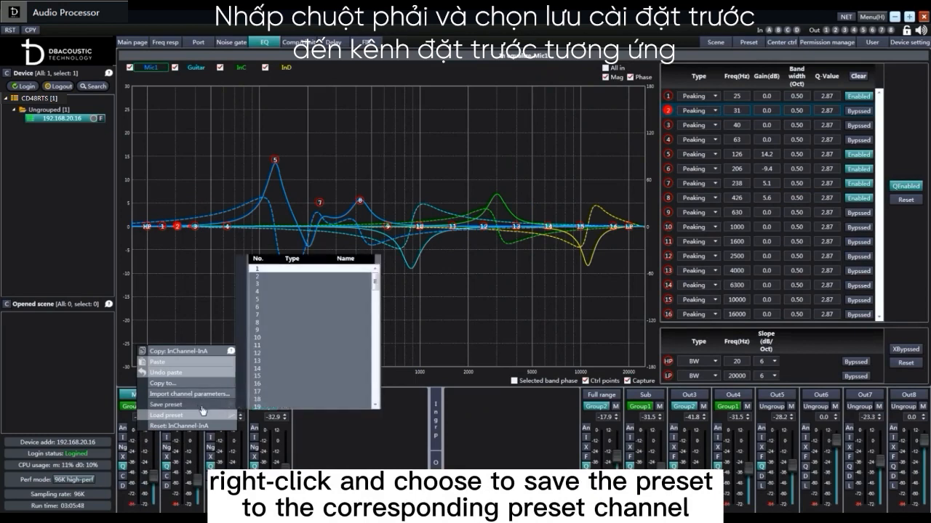
pyautogui.click(266, 270)
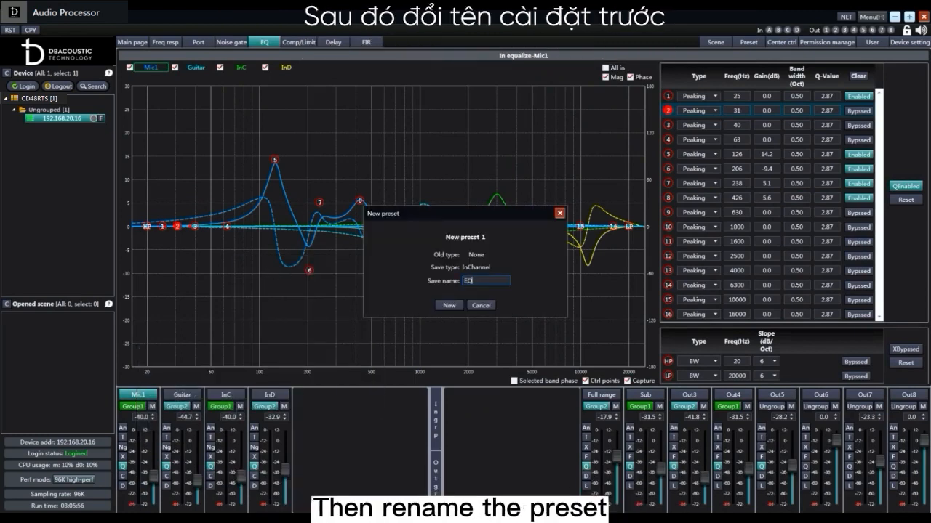
pyautogui.click(448, 305)
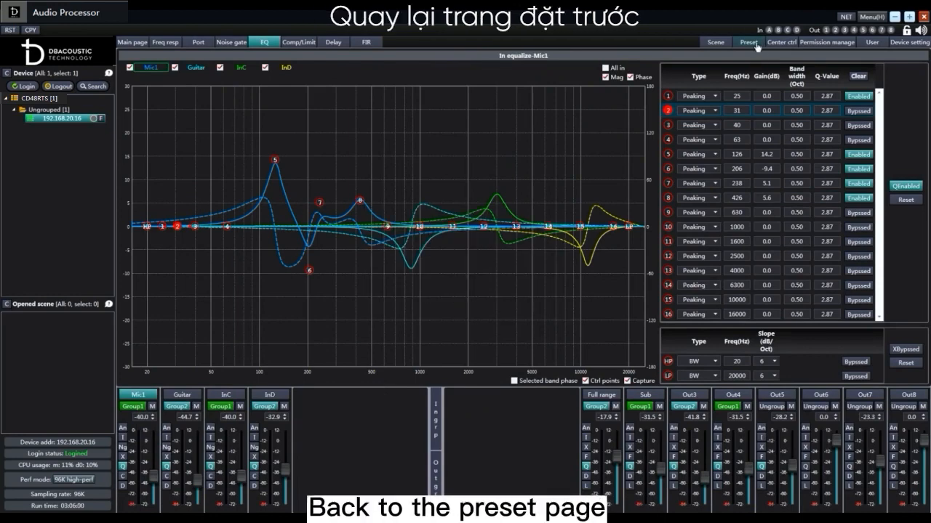
# Return to the preset list, check the upload of a computer preset file and start downloading preset EQ1 to the computer
pyautogui.click(756, 43)
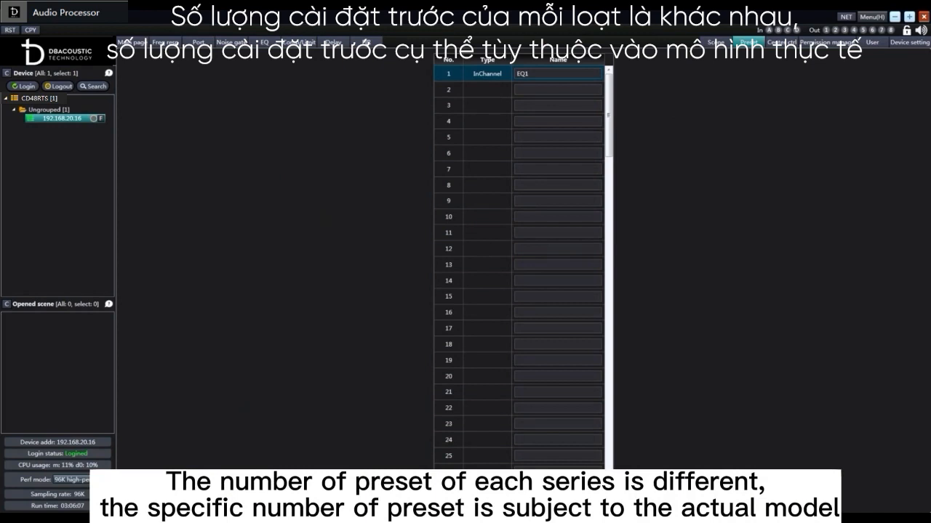
pyautogui.click(523, 503)
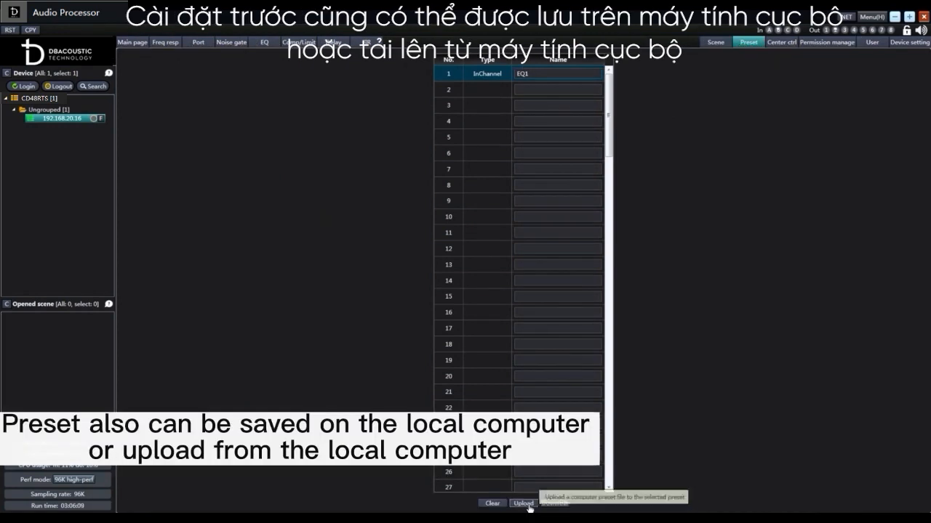
pyautogui.click(694, 149)
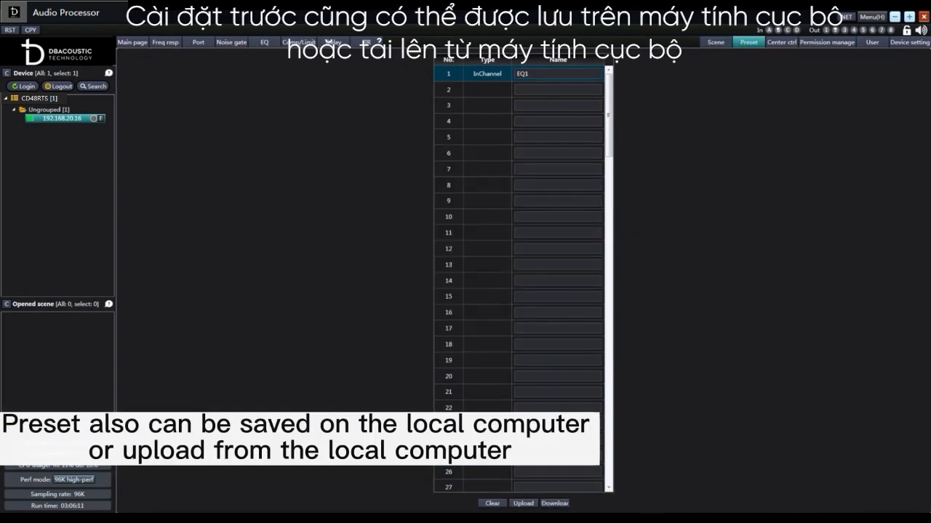
pyautogui.click(555, 503)
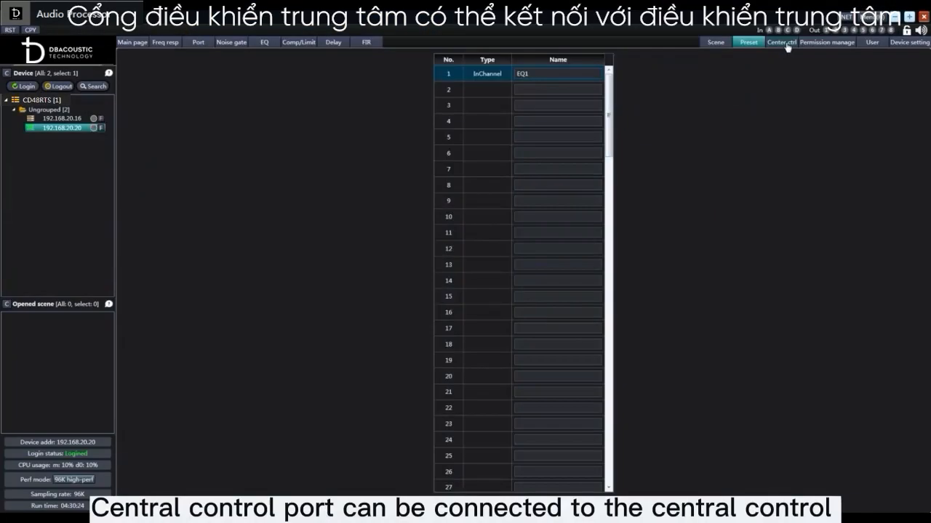
# Open the center control page, consult the RS232 communication protocol in the central control protocol table spreadsheet, and close the spreadsheet
pyautogui.click(785, 43)
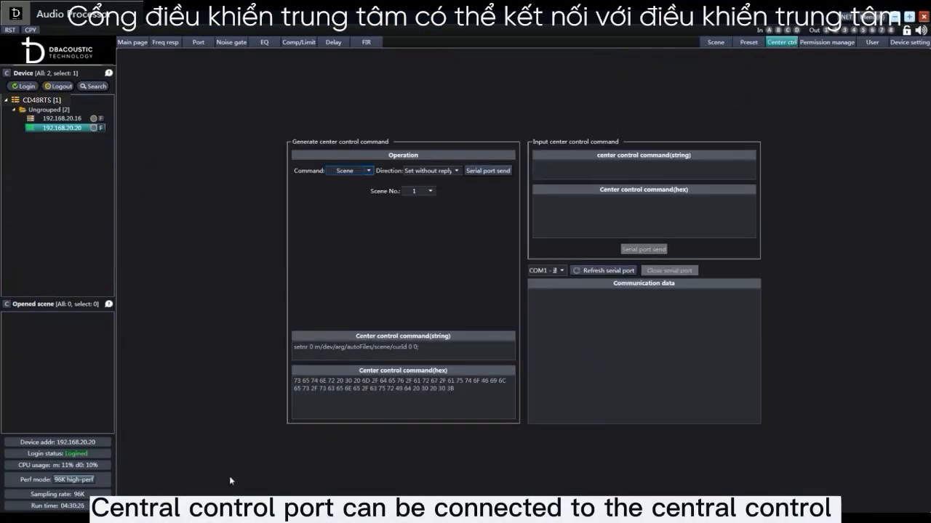
pyautogui.moveTo(193, 518)
pyautogui.click(289, 486)
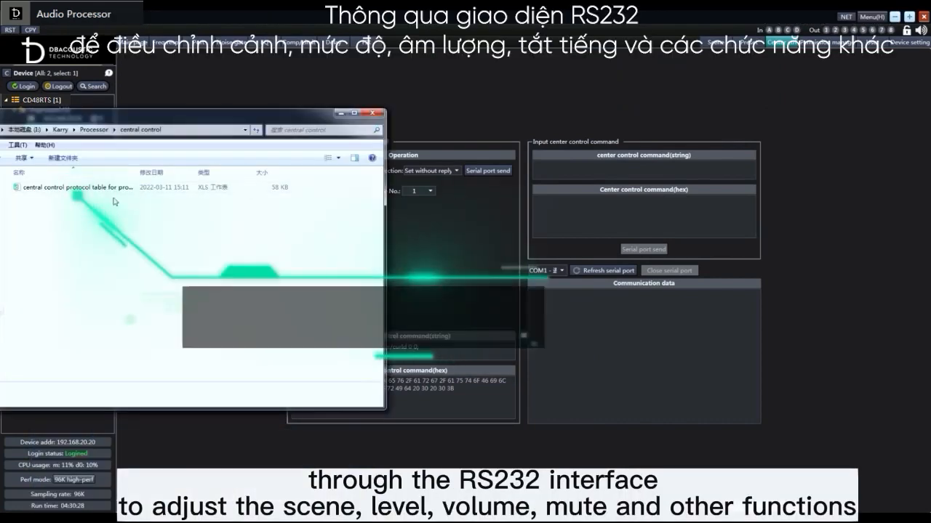
pyautogui.doubleClick(72, 187)
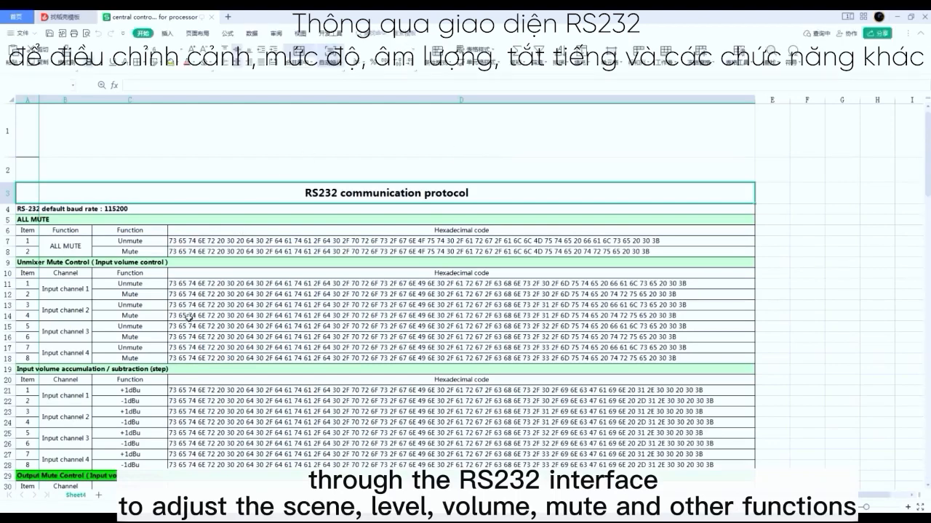
pyautogui.click(925, 18)
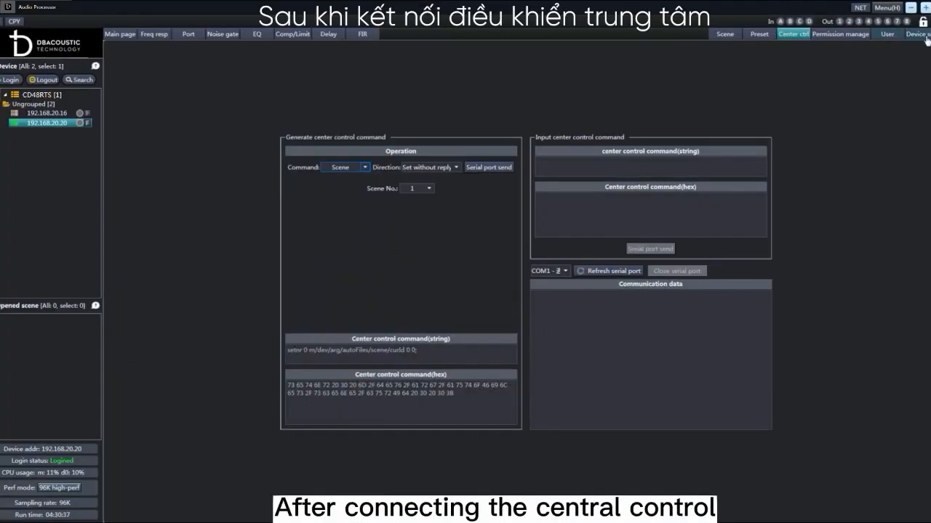
# Configure the device's COM1 serial port with a baud rate of 115200 and the Central control protocol type
pyautogui.click(925, 35)
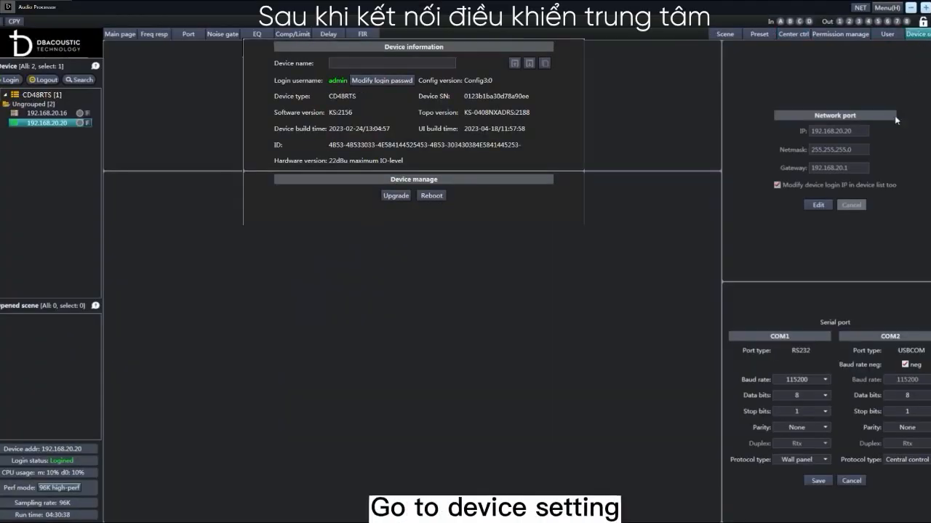
pyautogui.click(822, 482)
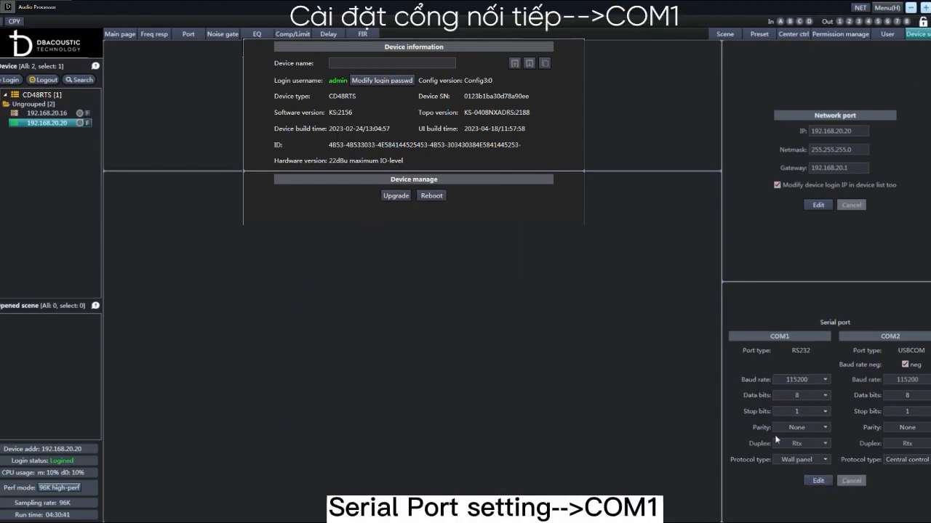
pyautogui.click(820, 481)
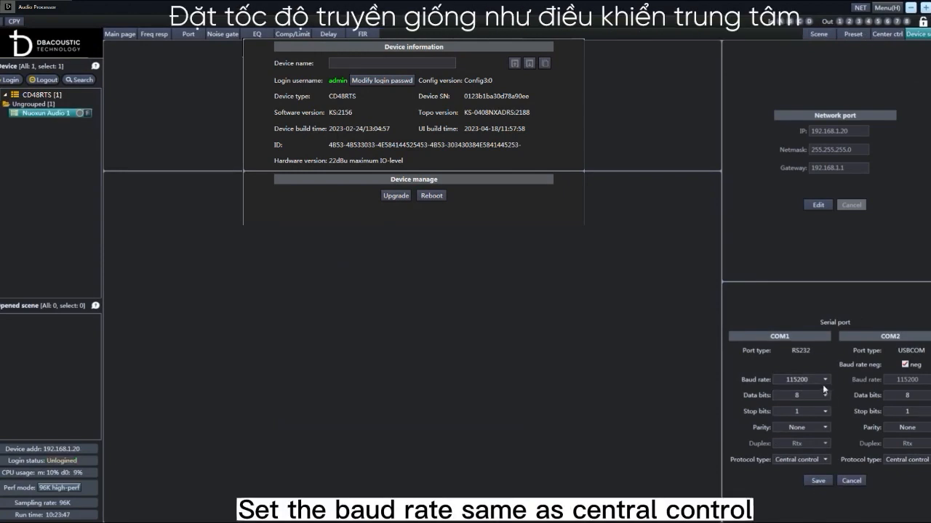
pyautogui.click(824, 380)
pyautogui.click(820, 458)
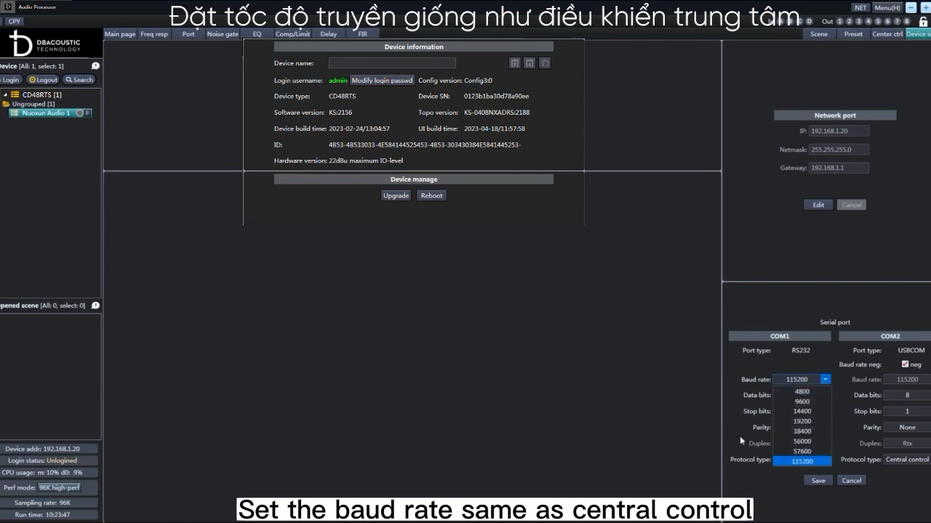
pyautogui.click(825, 460)
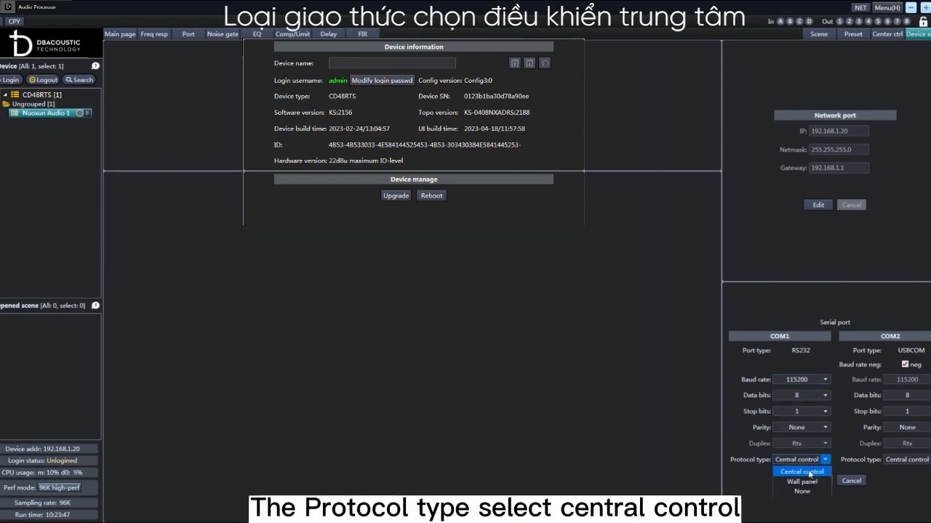
pyautogui.click(804, 473)
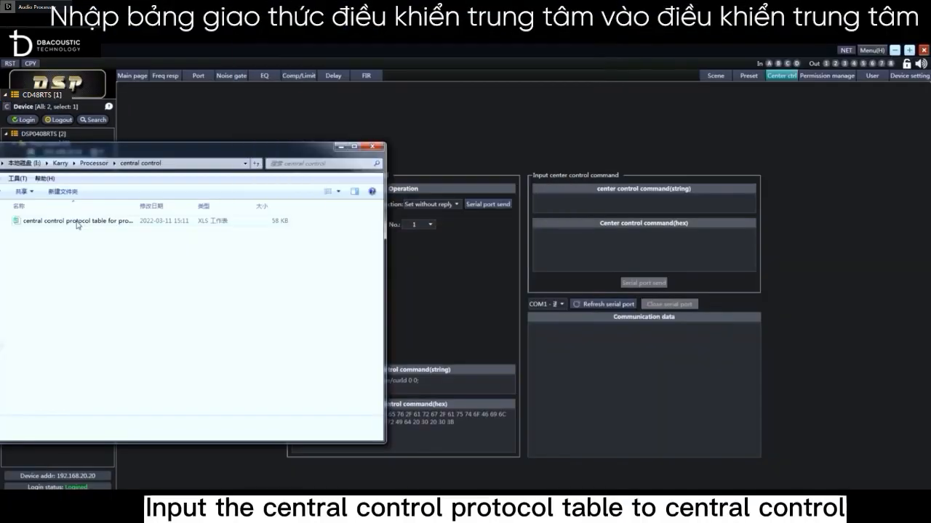
# Consult the central control protocol table spreadsheet, and generate a Mix center control command and send it over the serial port
pyautogui.doubleClick(124, 221)
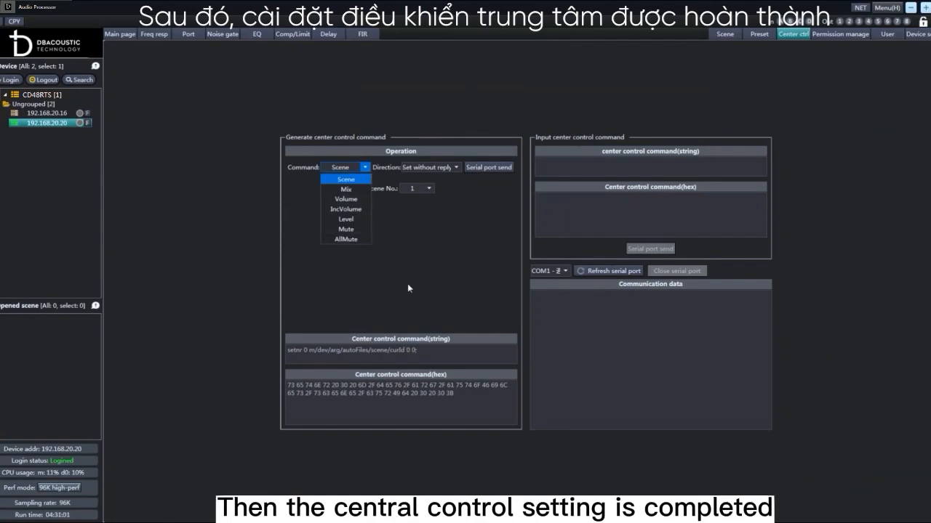
pyautogui.click(341, 188)
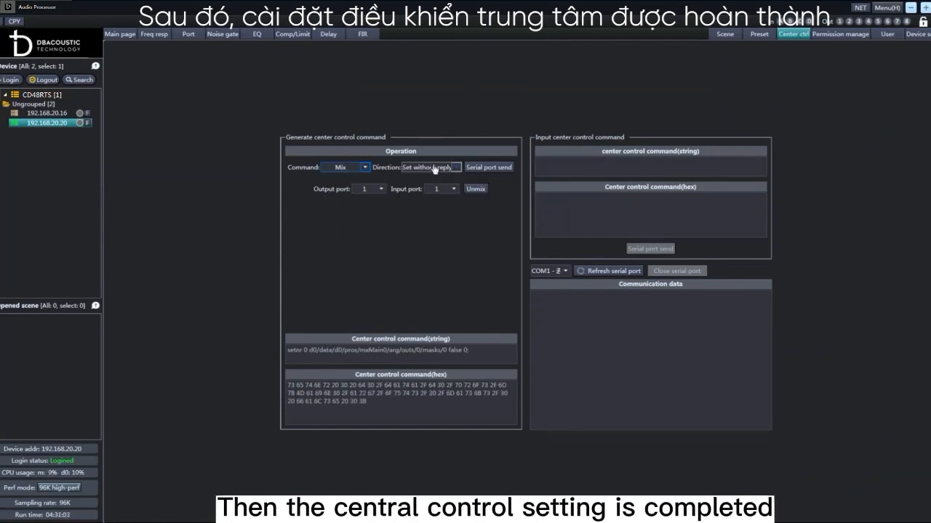
pyautogui.click(486, 168)
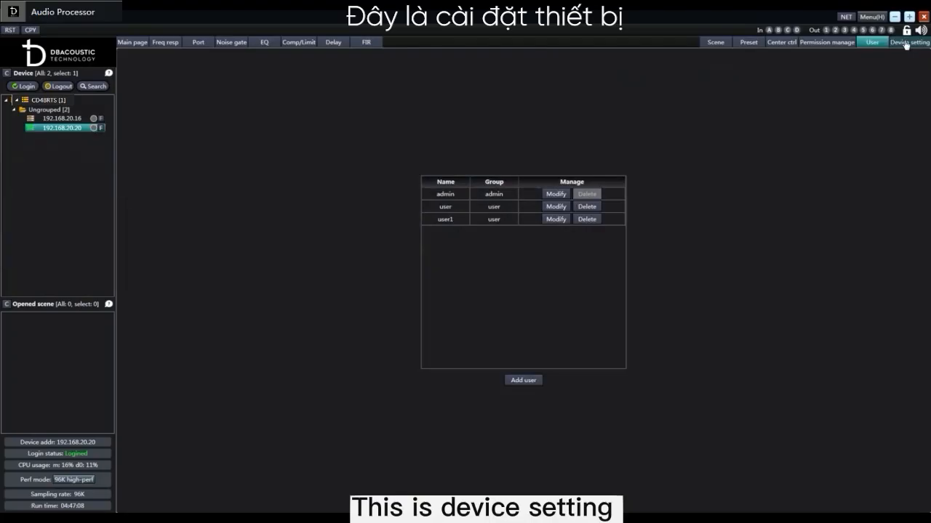
# Start a device upgrade from the device settings and choose the package KS-CA_2023-04-06_2215.dua
pyautogui.click(909, 42)
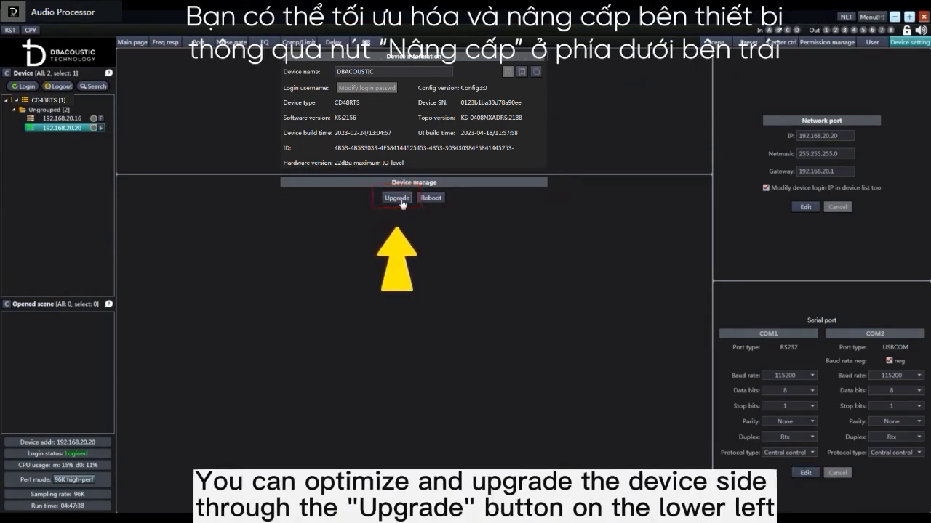
pyautogui.click(399, 198)
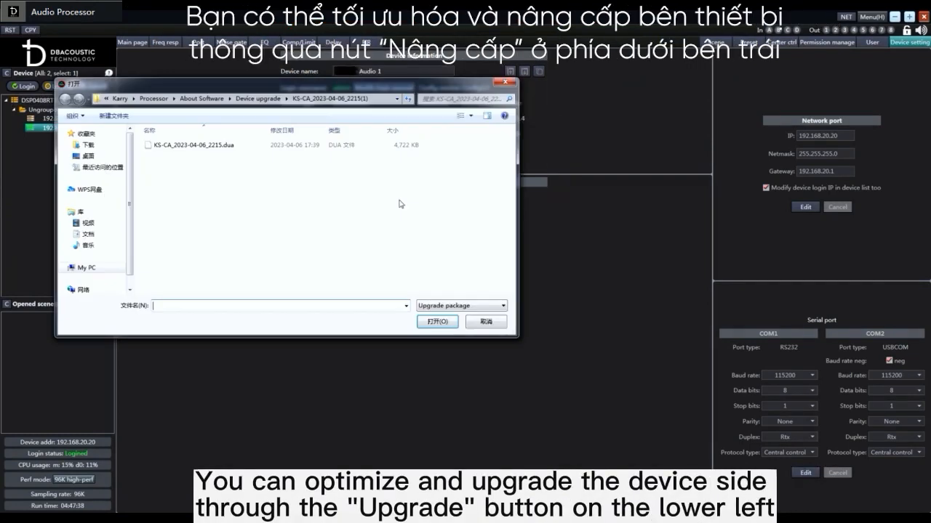
pyautogui.click(191, 149)
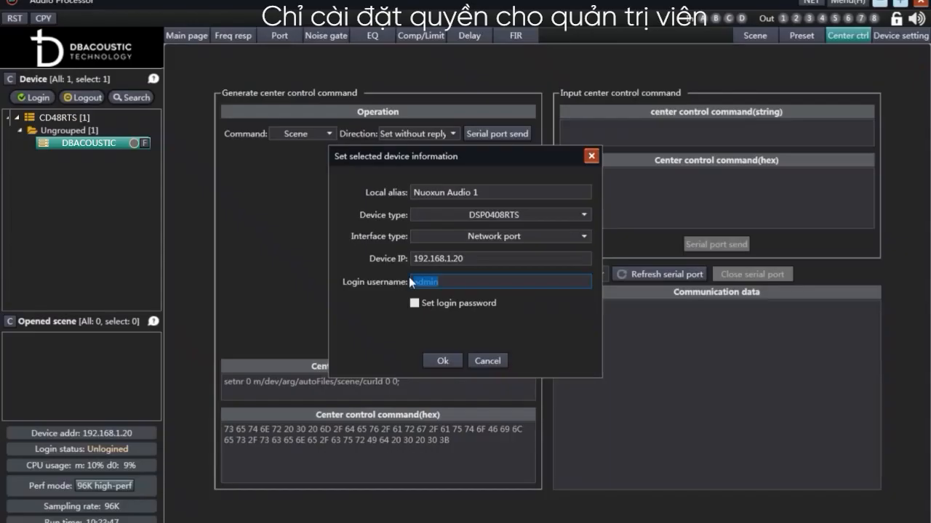
# Restrict the In port permissions of input channels 1 to 3, test the permissions, and check the InD channel's EQ page
pyautogui.write('Us')
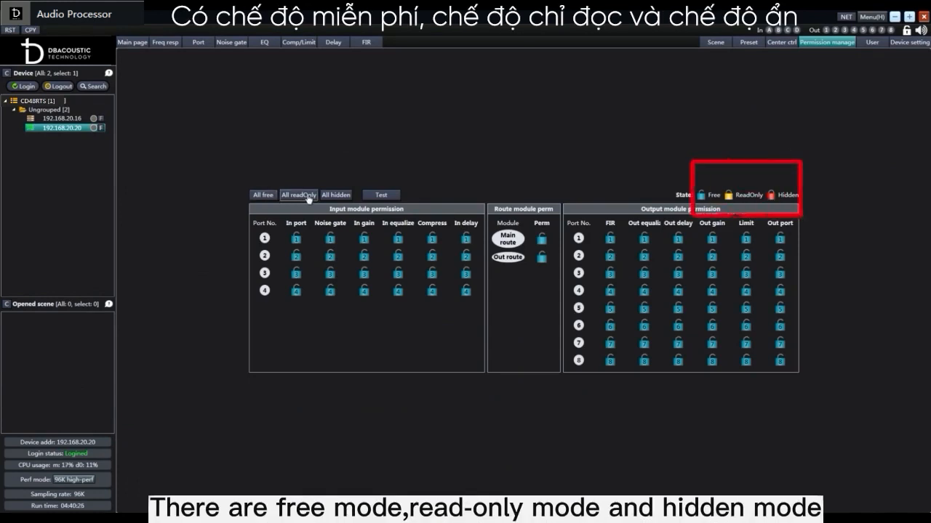
pyautogui.click(296, 239)
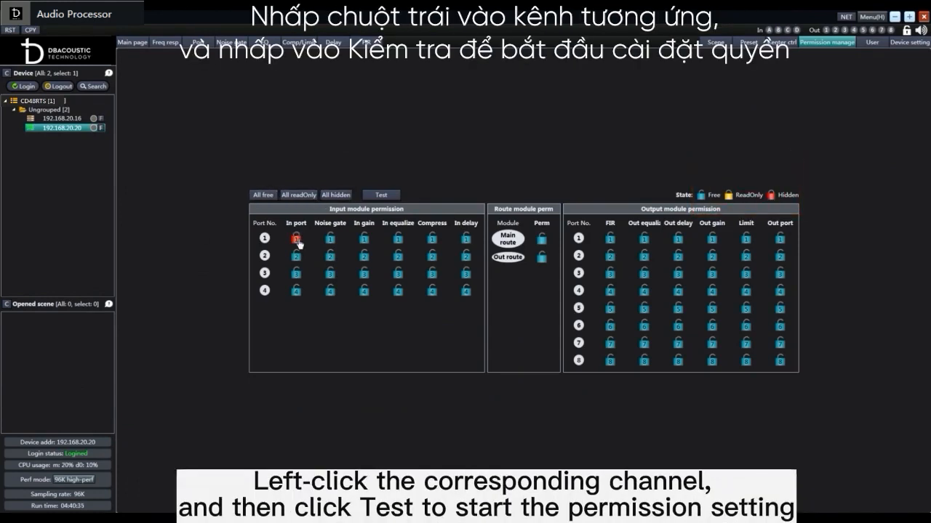
pyautogui.click(296, 256)
pyautogui.click(296, 273)
pyautogui.click(387, 195)
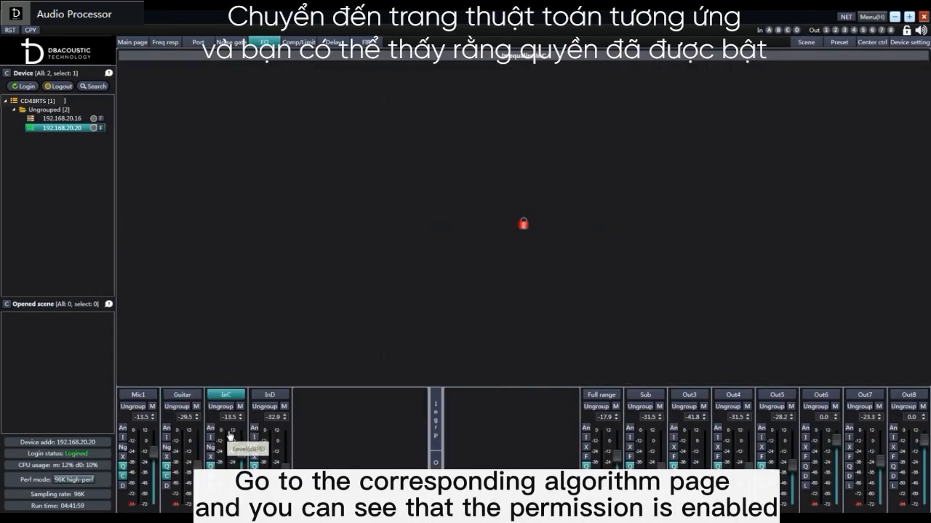
pyautogui.click(270, 395)
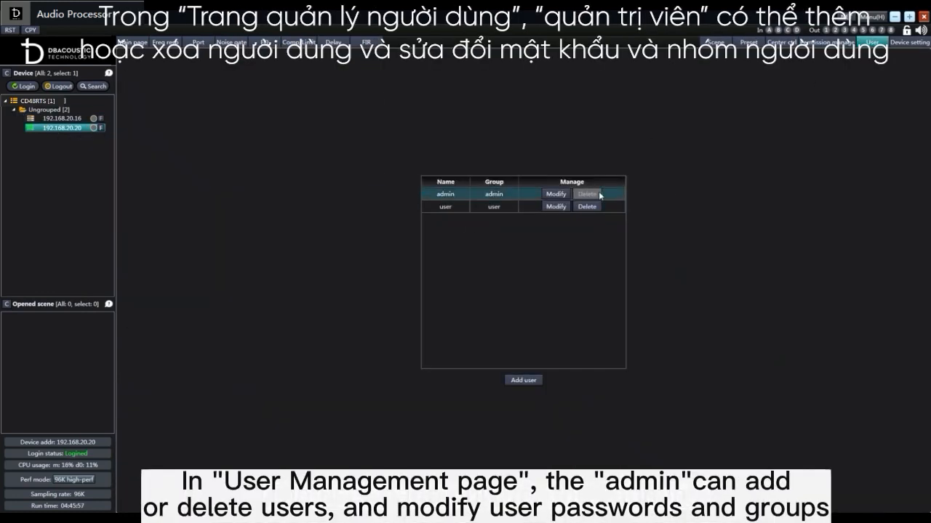
# Add a new user named user1 in the user group, entering and confirming the new password
pyautogui.click(523, 381)
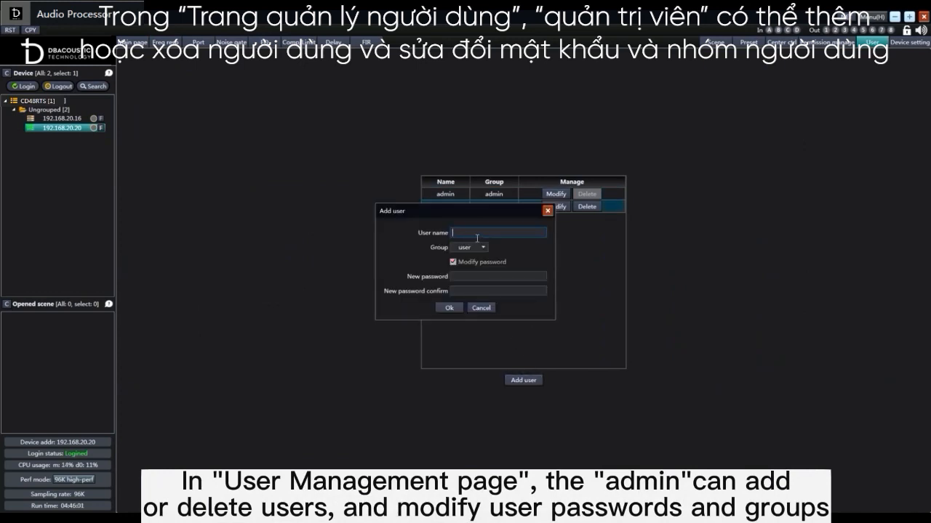
pyautogui.click(479, 277)
pyautogui.write('•')
pyautogui.press('Tab')
pyautogui.write('•')
pyautogui.click(452, 308)
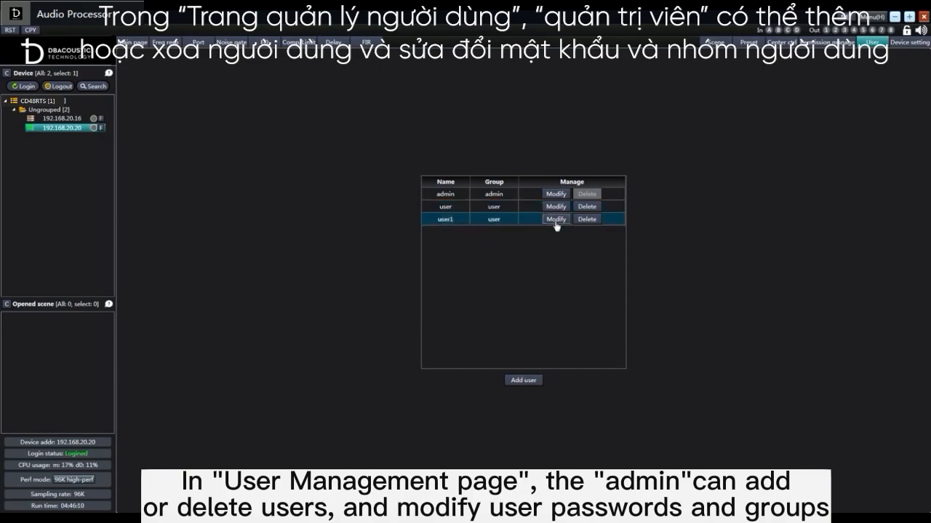